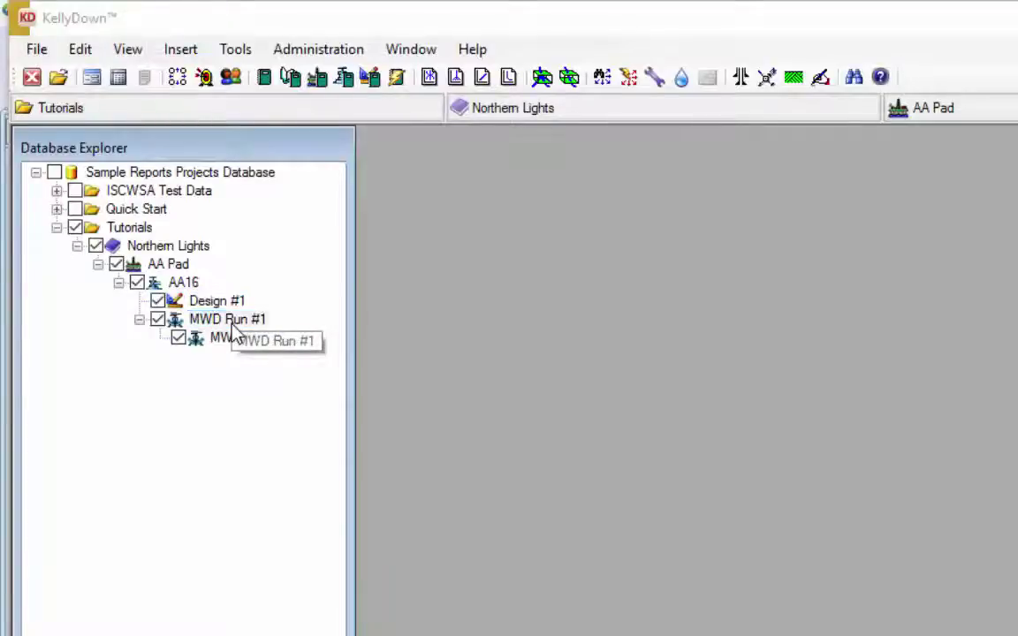
Open the Survey Data grid for AA16 MWD Run #2 from Database Explorer
{"action": "double_click", "coordinate": [250, 344]}
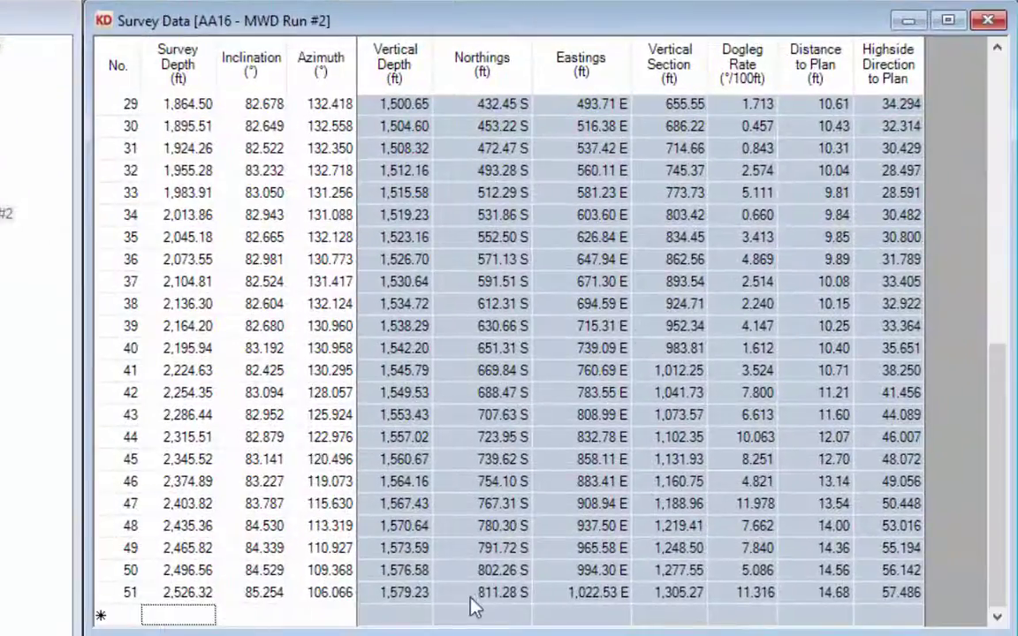
Select the last survey station, row 51, and move to the empty row below it
{"action": "left_click", "coordinate": [194, 594]}
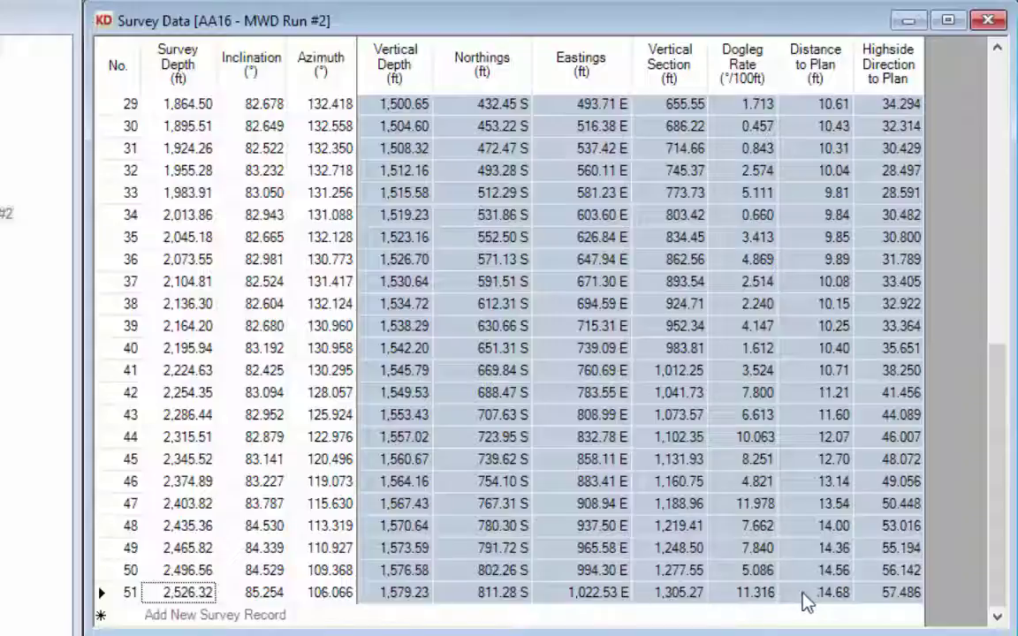
{"action": "key", "text": "Down"}
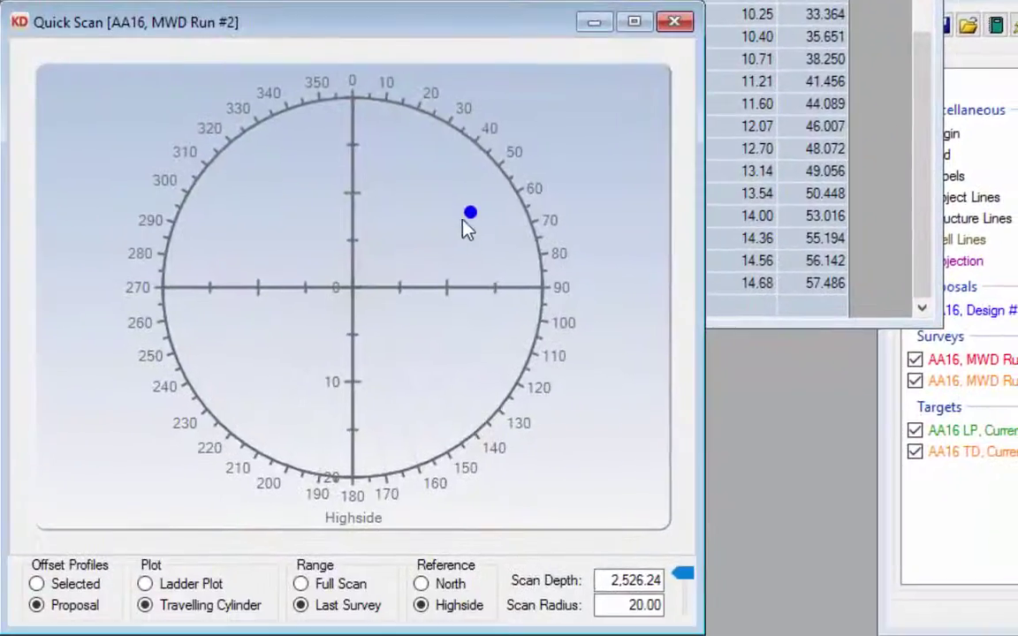
Read the distance to plan on the Quick Scan plot, close it, and bring the Visualiser forward
{"action": "mouse_move", "coordinate": [352, 292]}
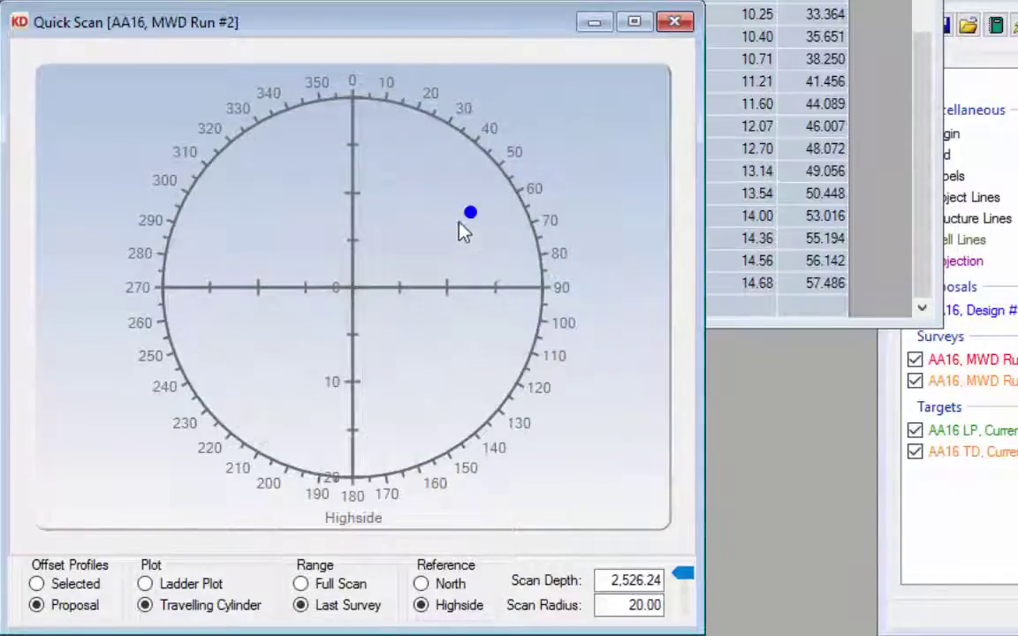
{"action": "mouse_move", "coordinate": [470, 213]}
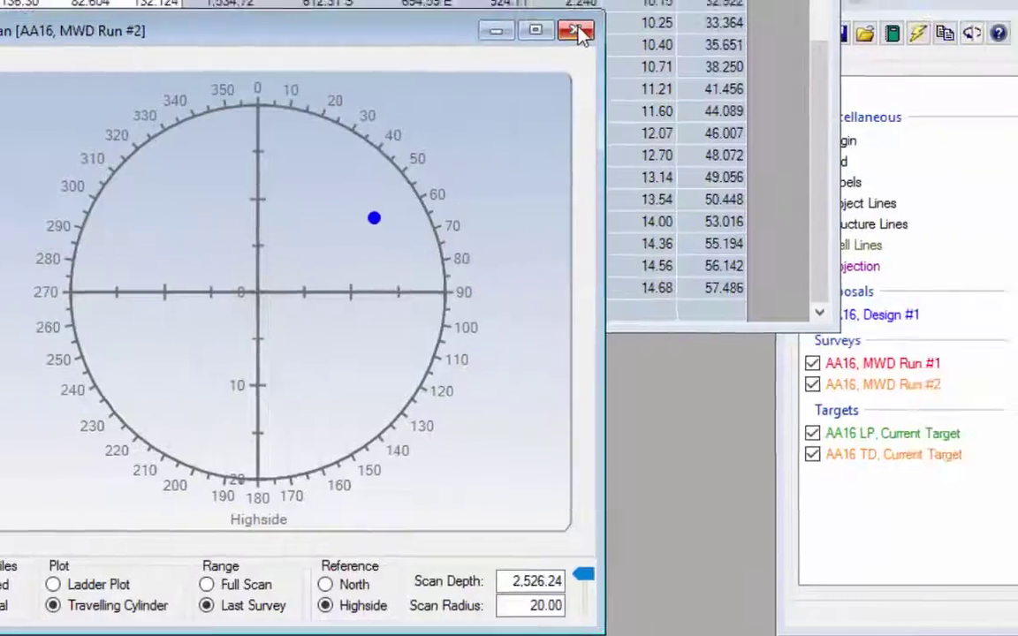
{"action": "left_click", "coordinate": [674, 21]}
{"action": "left_click", "coordinate": [740, 36]}
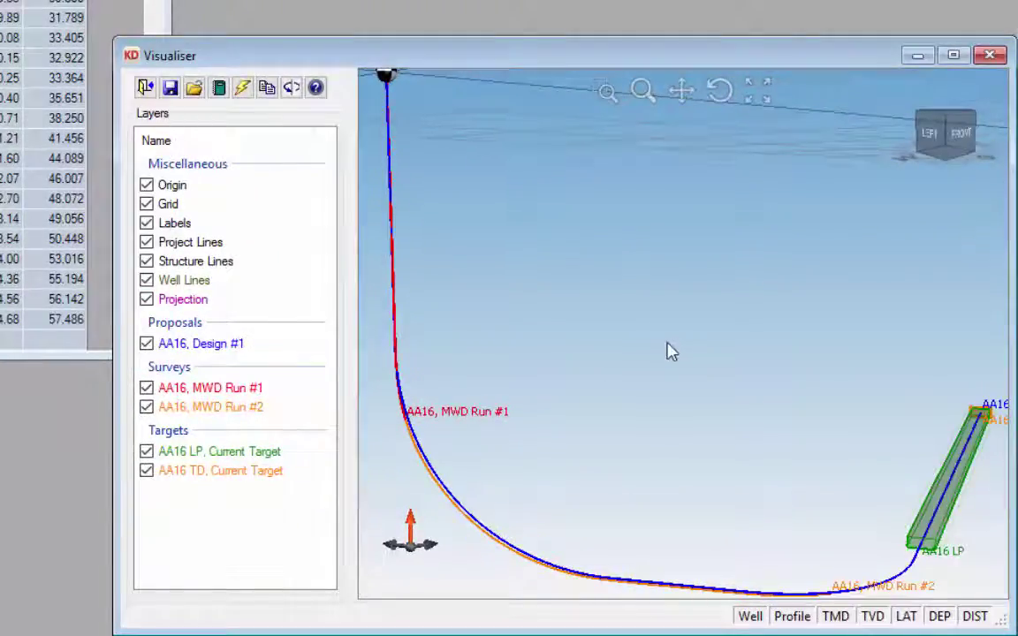
Orbit the 3D view to compare MWD Run #2's end with the plan, then return to the survey table
{"action": "left_click_drag", "start_coordinate": [820, 521], "coordinate": [846, 450]}
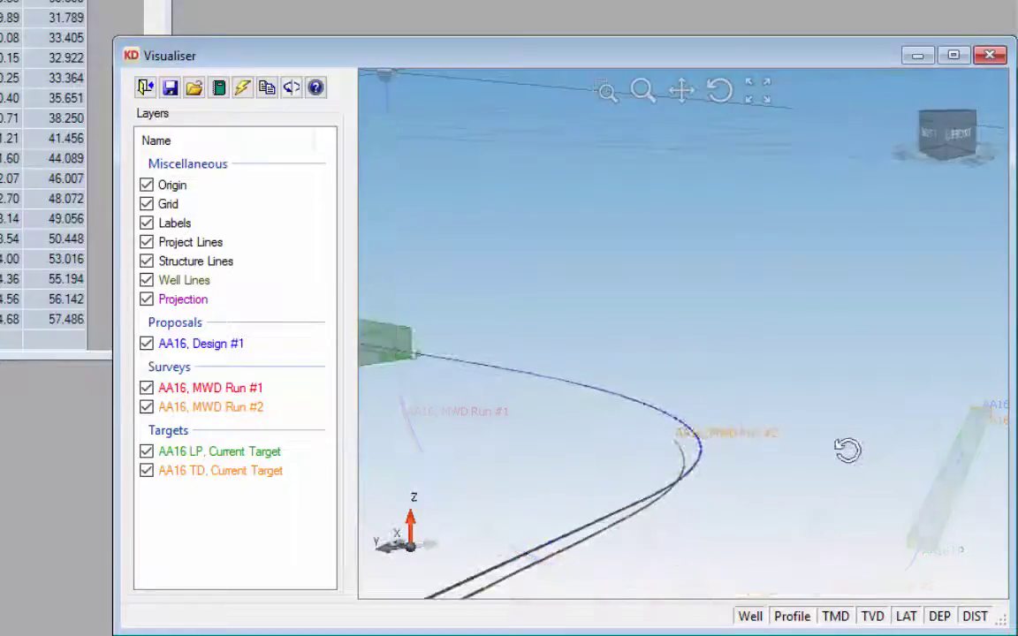
{"action": "left_click_drag", "start_coordinate": [697, 423], "coordinate": [923, 421]}
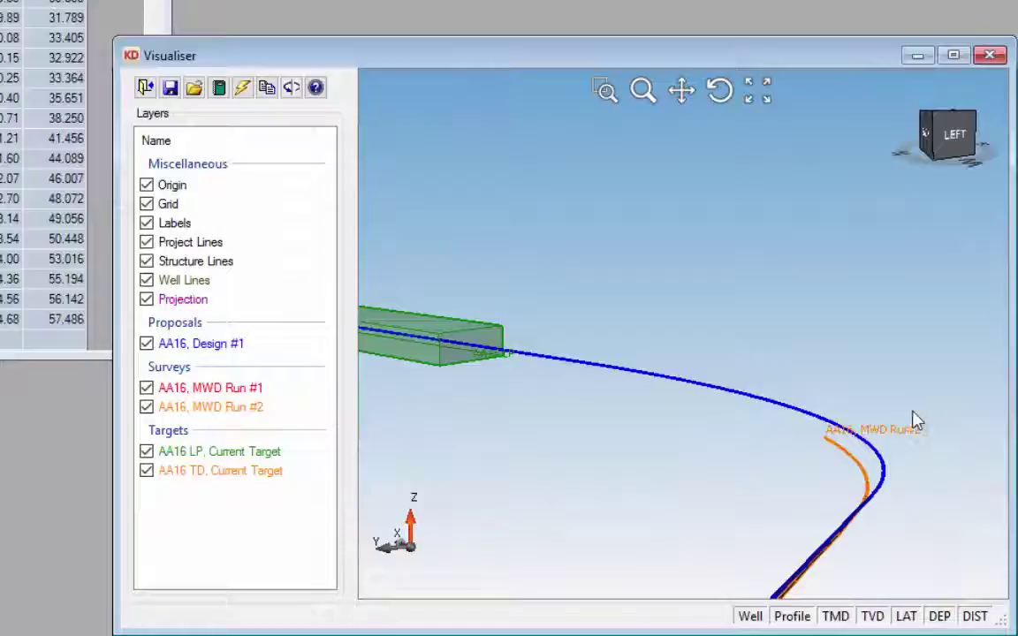
{"action": "double_click", "coordinate": [831, 443]}
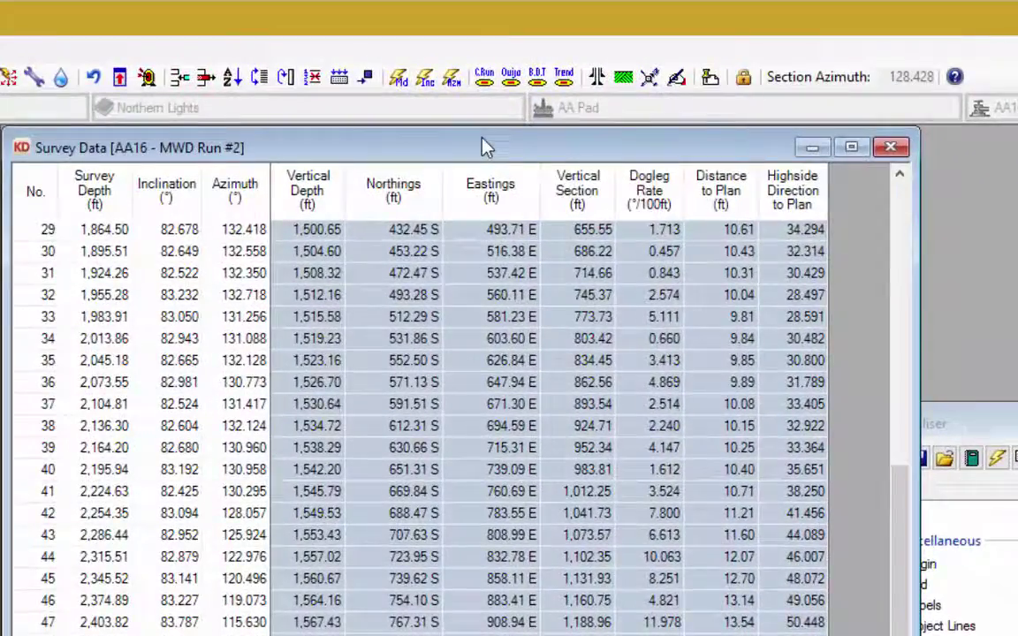
Start a correction run for MWD Run #2, reviewing the 20.00 ft and 8.00 ft projection legs and the 3.000 dogleg
{"action": "left_click", "coordinate": [487, 78]}
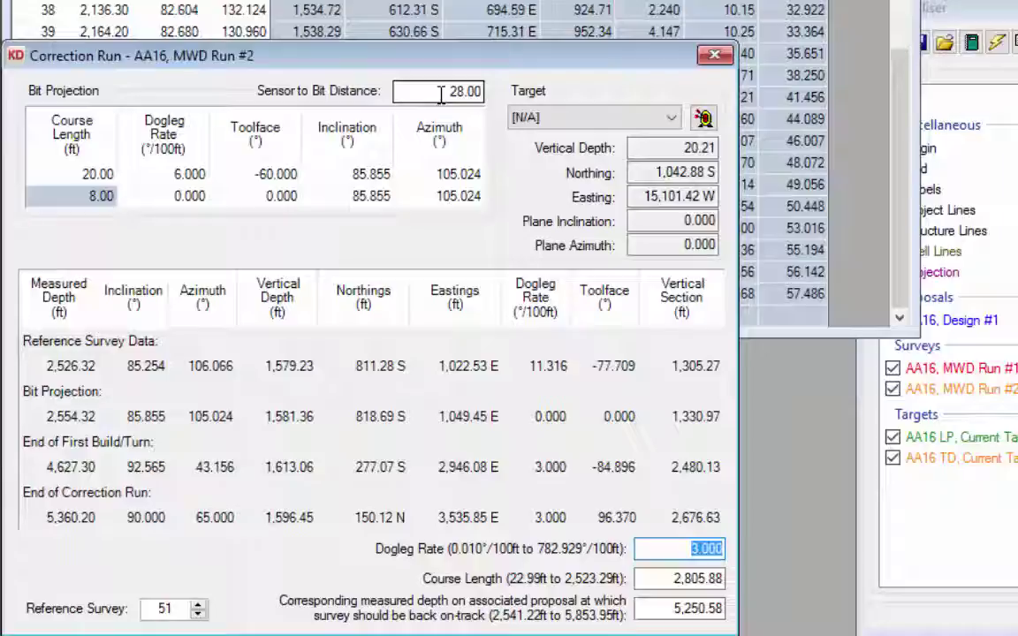
{"action": "left_click", "coordinate": [97, 175]}
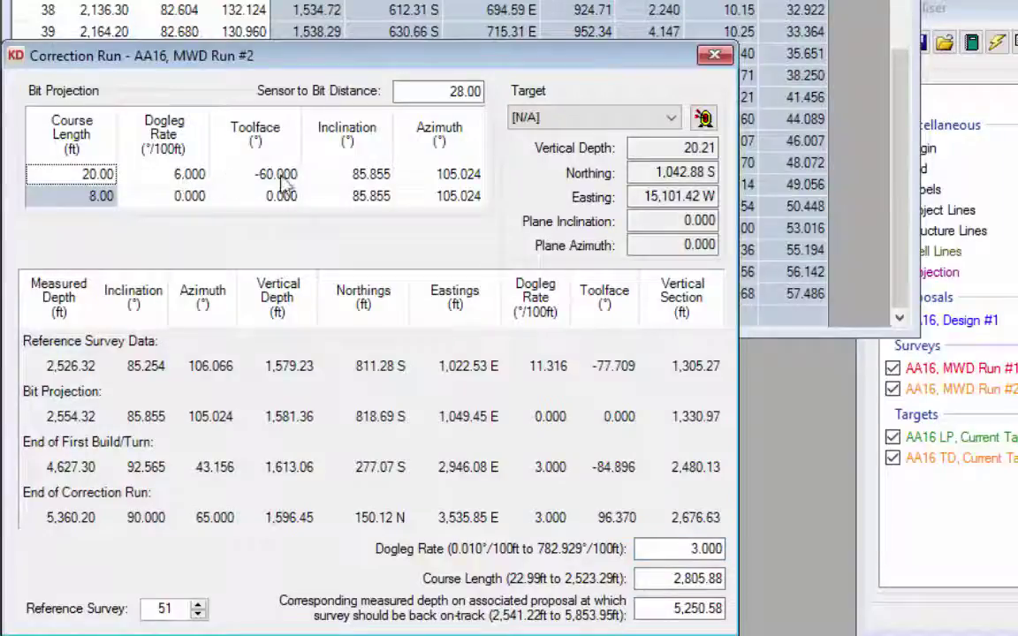
{"action": "left_click", "coordinate": [97, 196]}
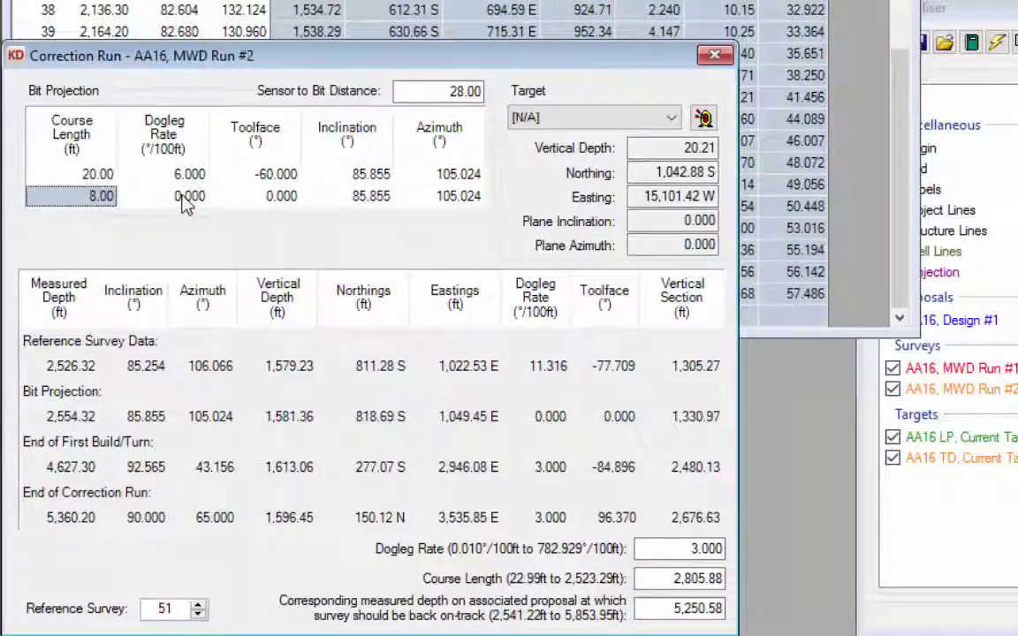
{"action": "left_click", "coordinate": [643, 548]}
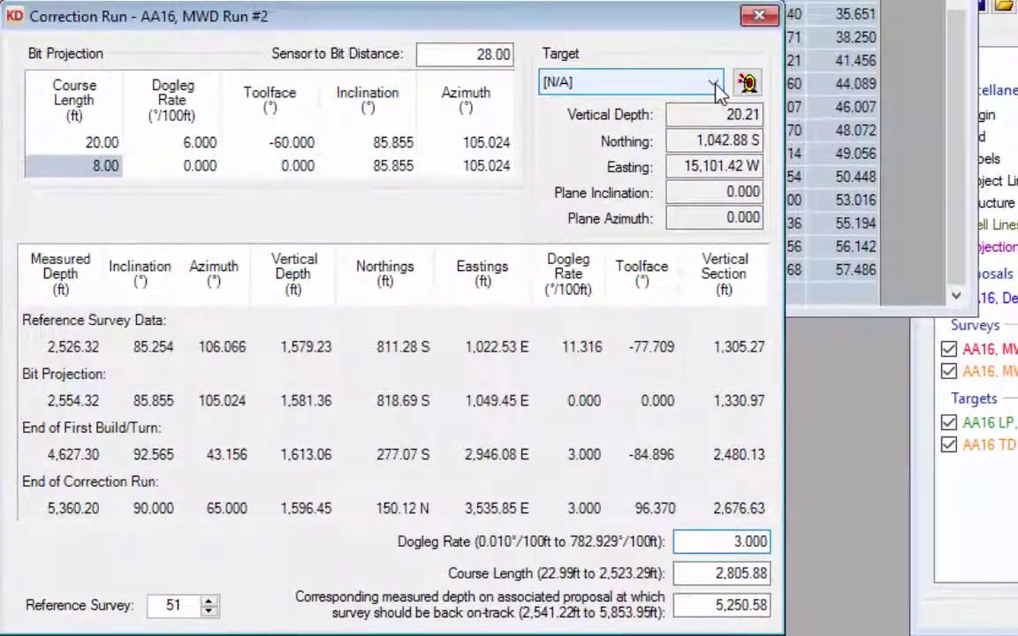
Aim the correction run at AA16 LP, dismiss the warning, and select the 7.190 dogleg rate
{"action": "left_click", "coordinate": [714, 84]}
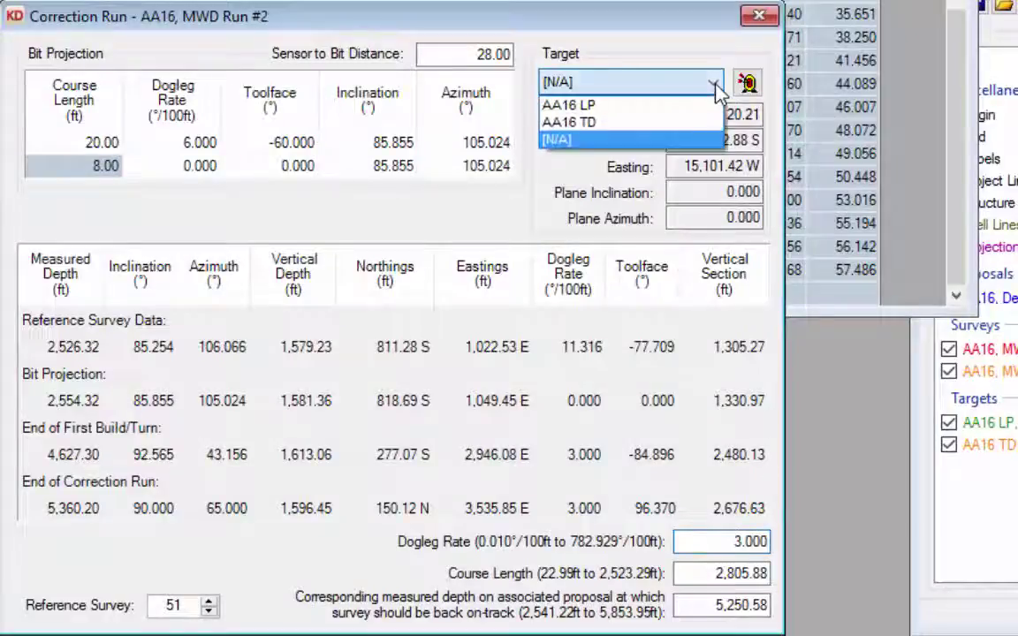
{"action": "left_click", "coordinate": [654, 108]}
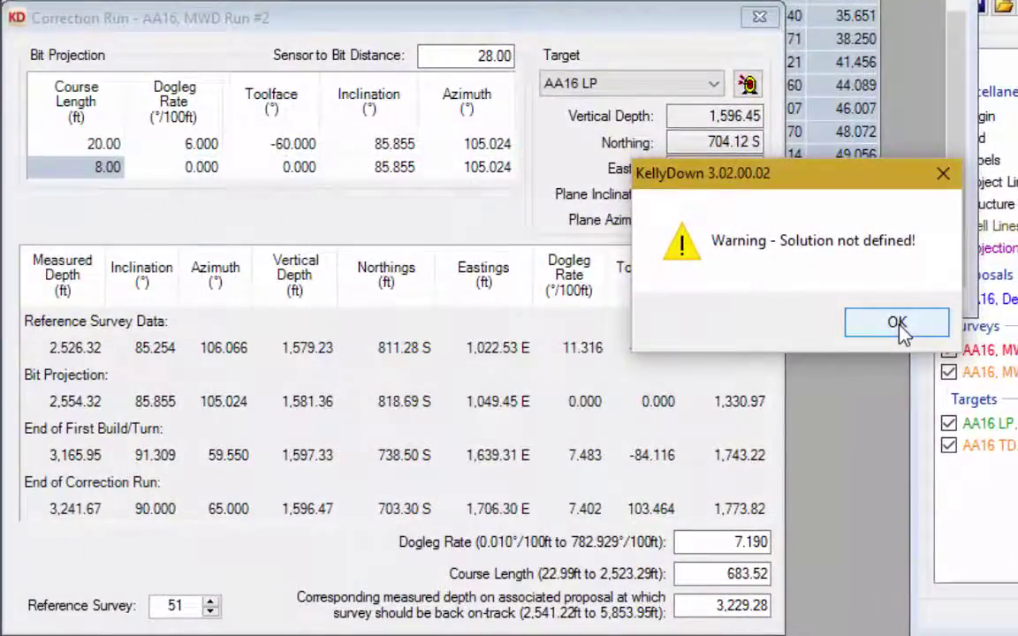
{"action": "left_click", "coordinate": [897, 323]}
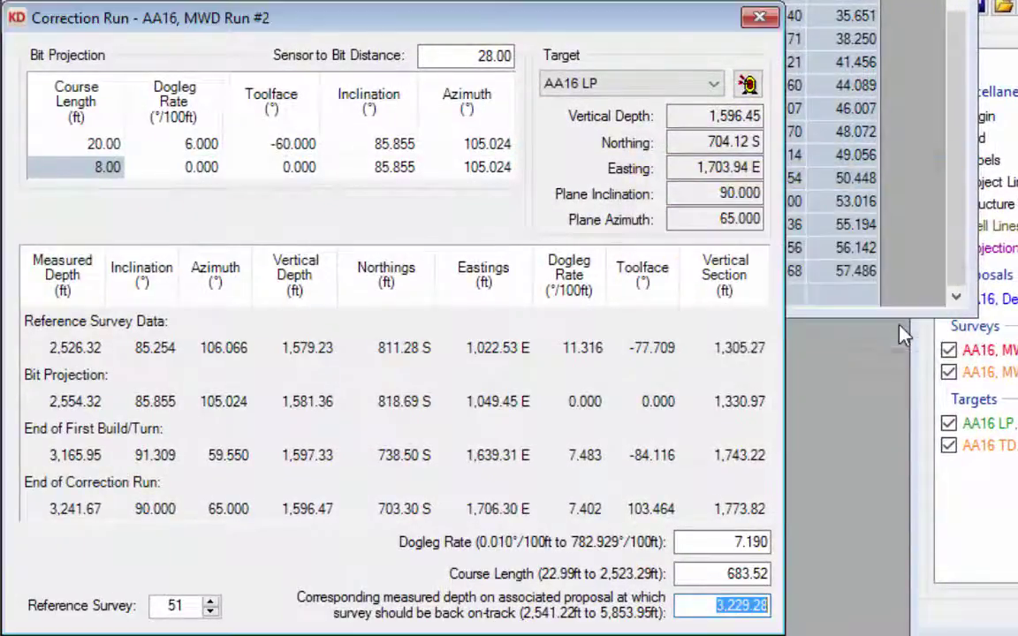
{"action": "left_click", "coordinate": [724, 543]}
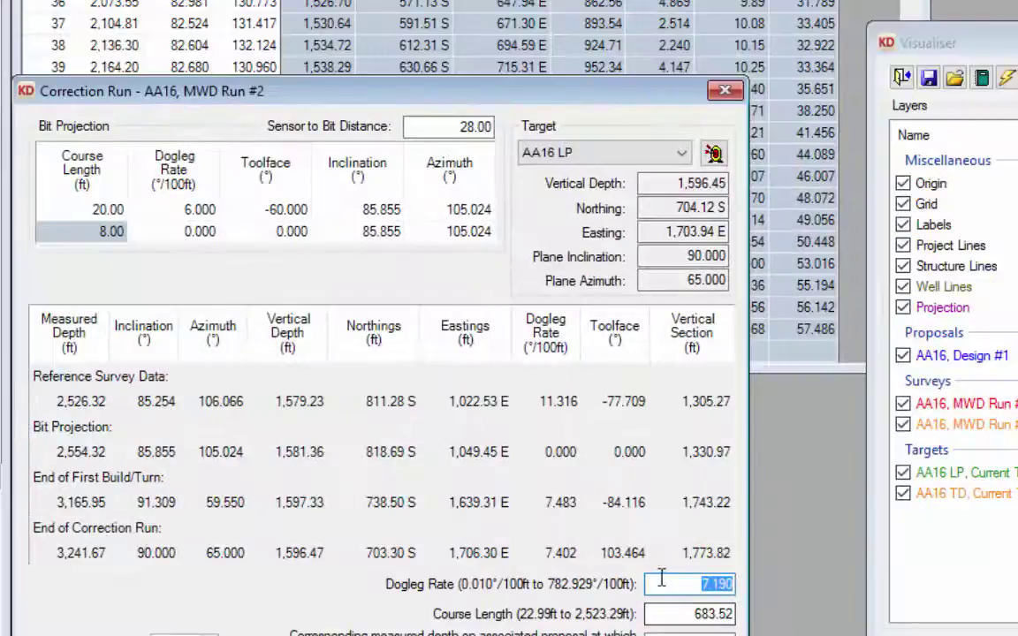
{"action": "left_click_drag", "start_coordinate": [722, 543], "coordinate": [878, 542]}
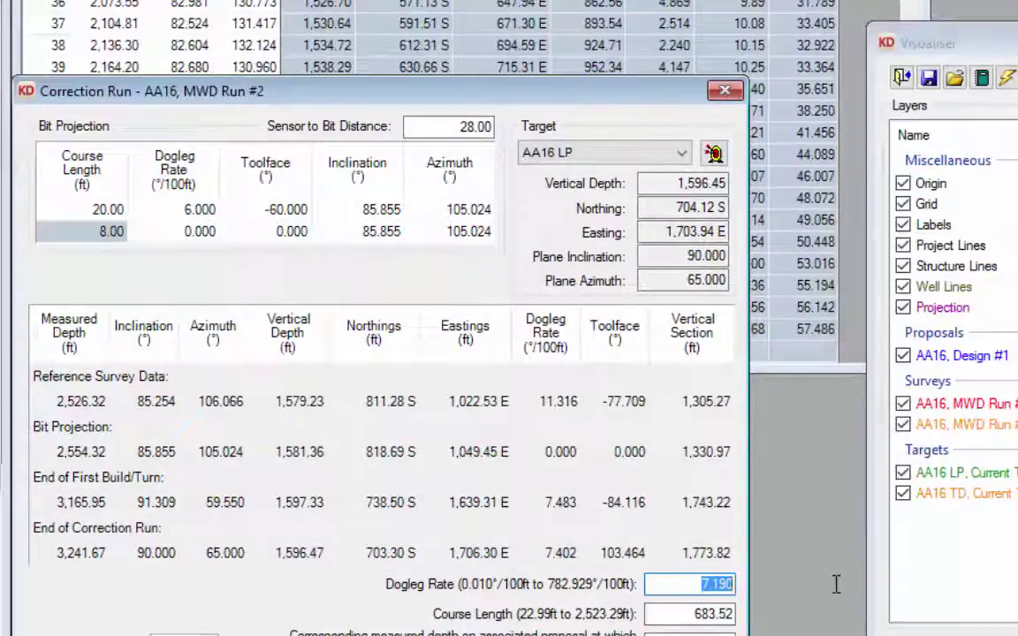
Change the dogleg rate to 7.000°/100ft, giving an 830.66 ft course length to 3,384.97 ft MD
{"action": "type", "text": "7"}
{"action": "key", "text": "Tab"}
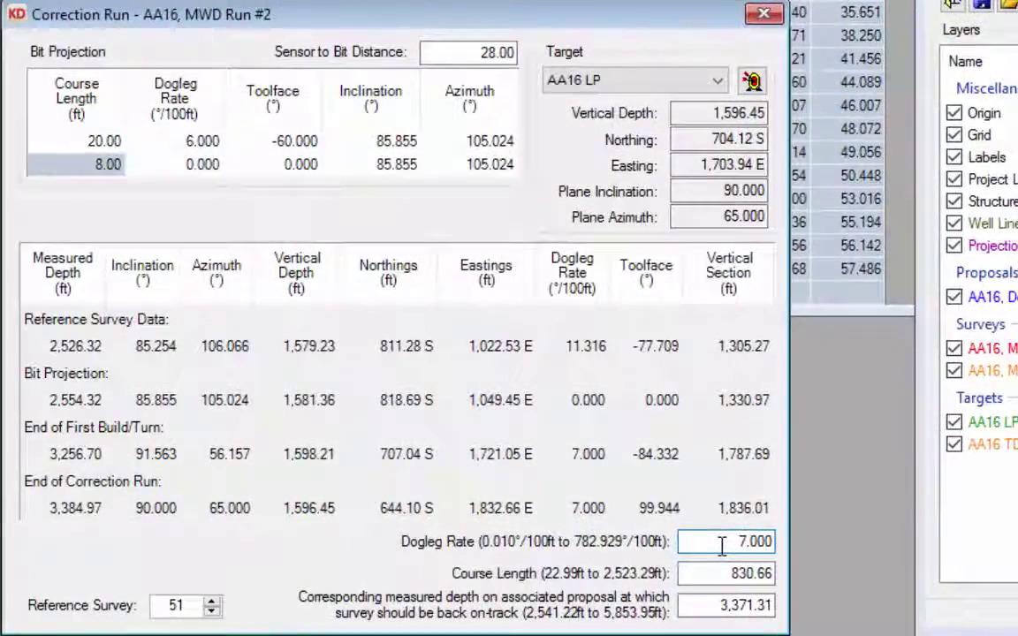
{"action": "left_click", "coordinate": [722, 547]}
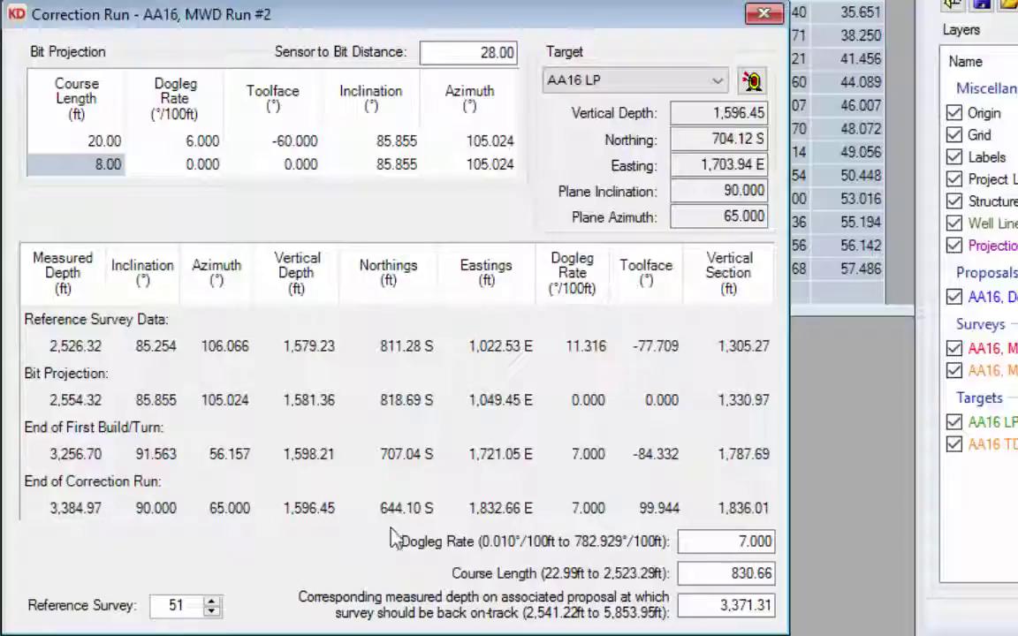
Set the course length to 800 ft, which solves to a 7.110°/100ft dogleg
{"action": "left_click_drag", "start_coordinate": [711, 573], "coordinate": [829, 574]}
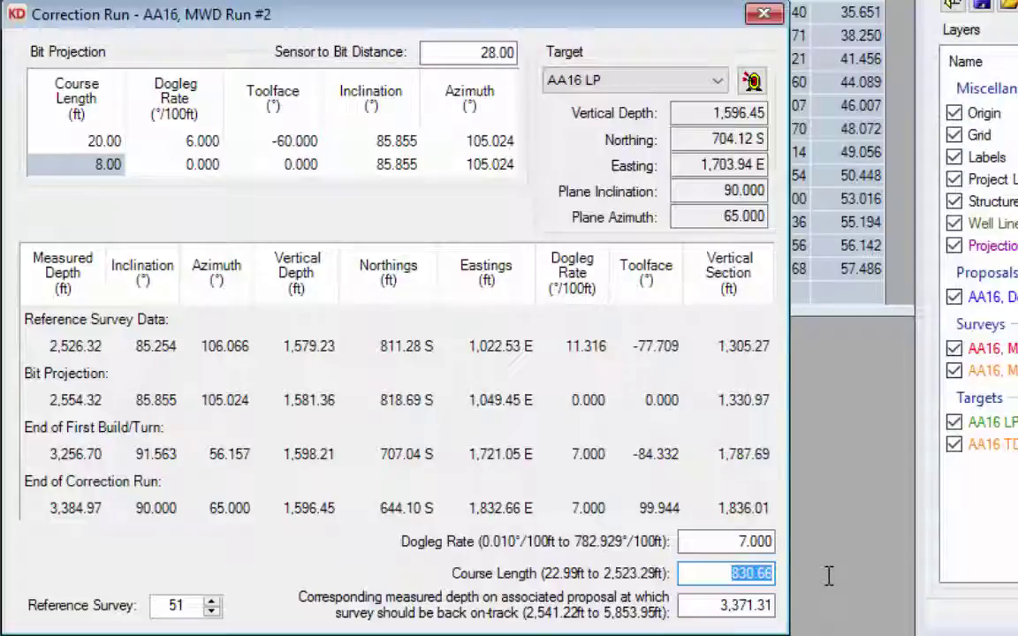
{"action": "type", "text": "800"}
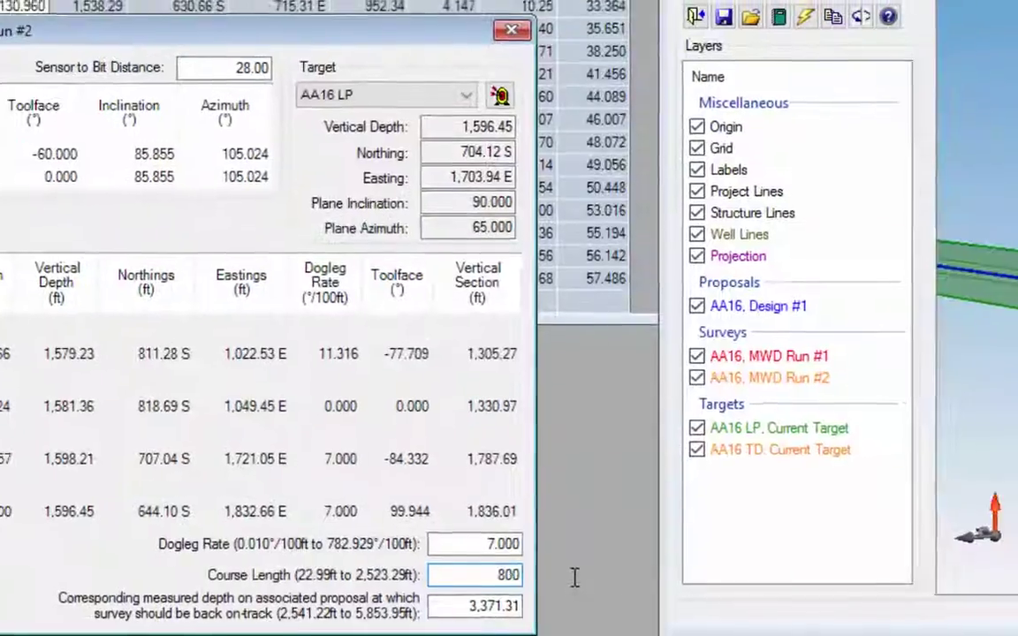
{"action": "key", "text": "Tab"}
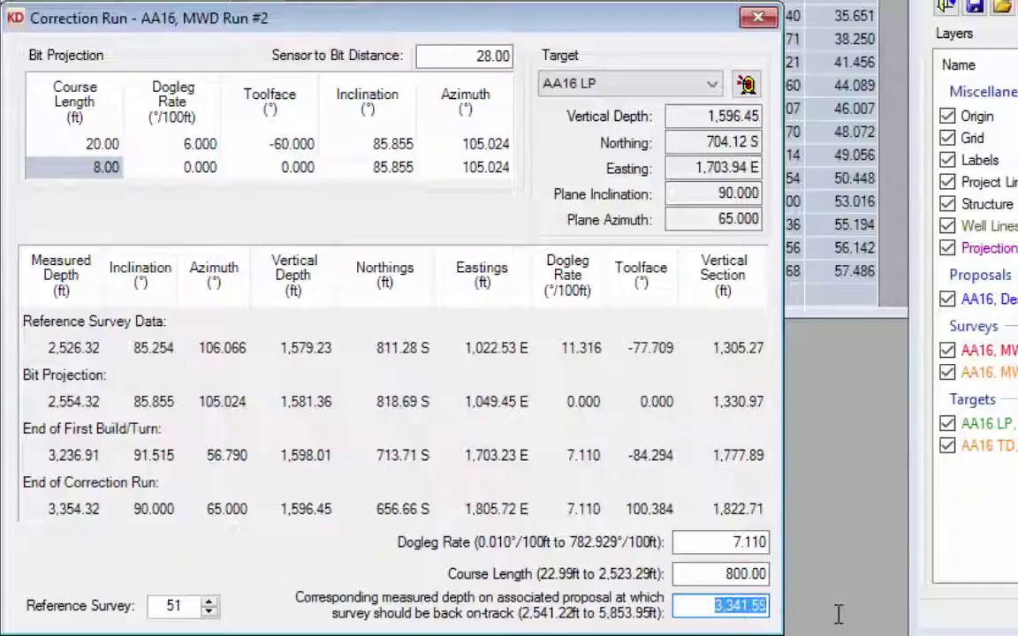
Set the back-on-track depth to 3,250 ft, yielding a 7.431°/100ft dogleg over 705.95 ft
{"action": "left_click", "coordinate": [698, 606]}
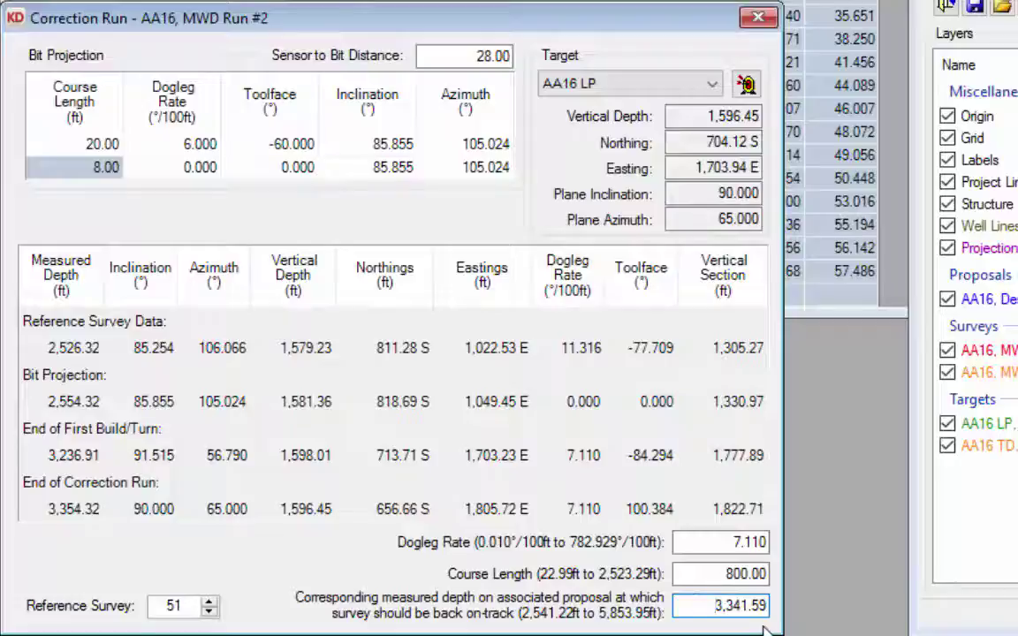
{"action": "left_click_drag", "start_coordinate": [696, 606], "coordinate": [796, 605]}
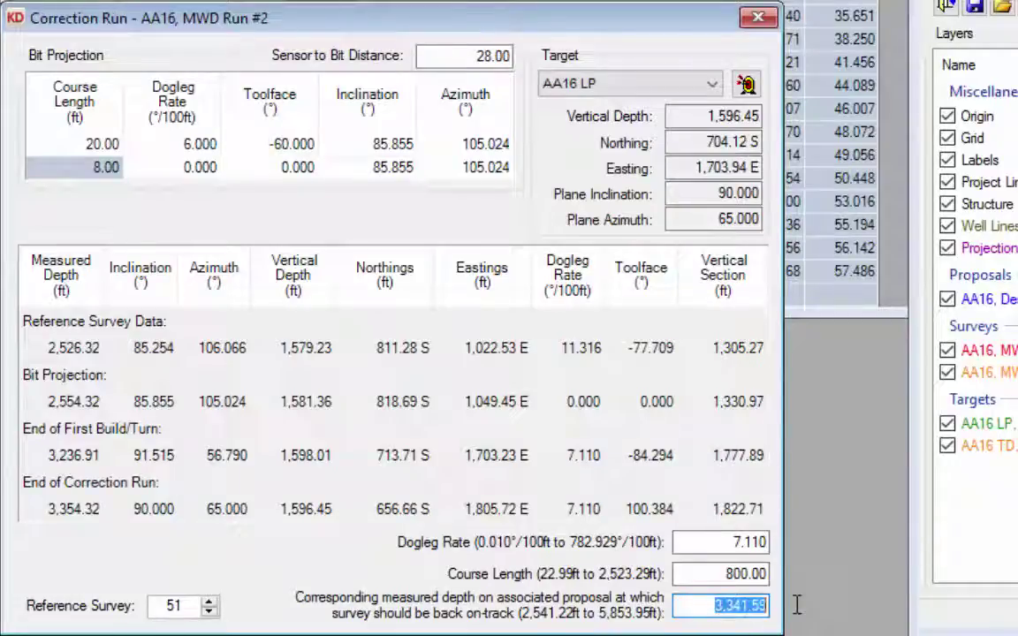
{"action": "type", "text": "3,250"}
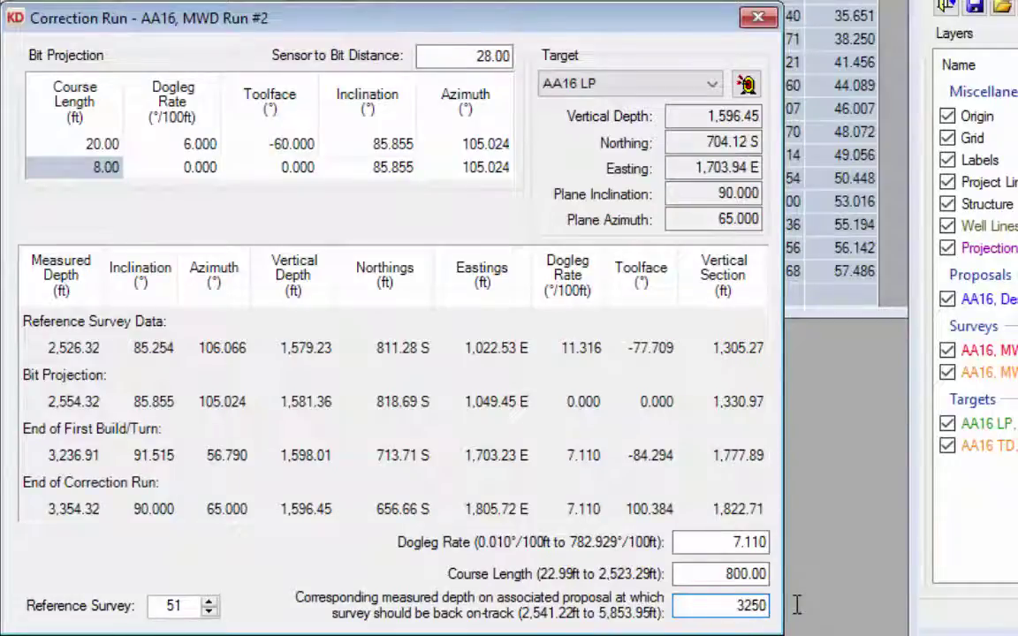
{"action": "key", "text": "Tab"}
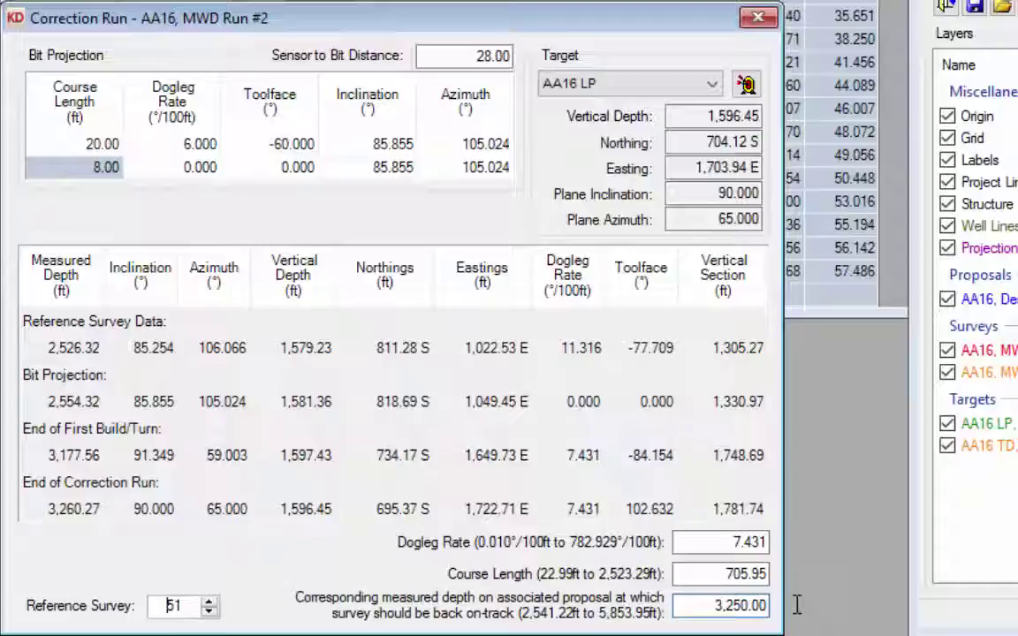
{"action": "left_click", "coordinate": [708, 609]}
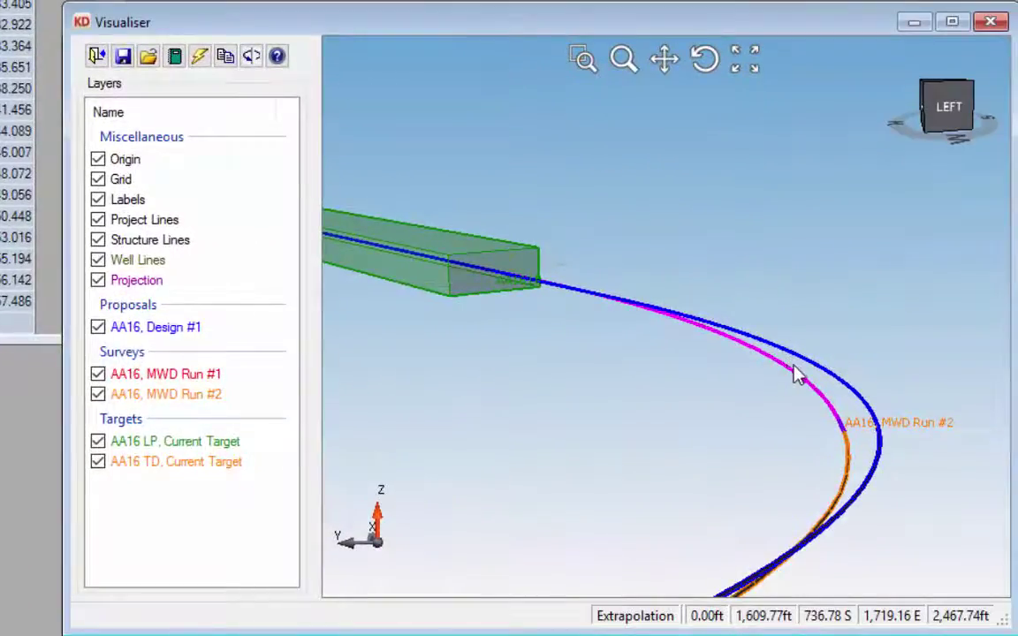
Orbit and zoom the 3D view onto the green AA16 LP target box to check the corrected landing
{"action": "left_click_drag", "start_coordinate": [950, 369], "coordinate": [900, 363]}
{"action": "left_click_drag", "start_coordinate": [748, 367], "coordinate": [709, 391]}
{"action": "left_click_drag", "start_coordinate": [858, 311], "coordinate": [536, 434]}
{"action": "scroll", "coordinate": [783, 342], "scroll_direction": "up", "scroll_amount": 5}
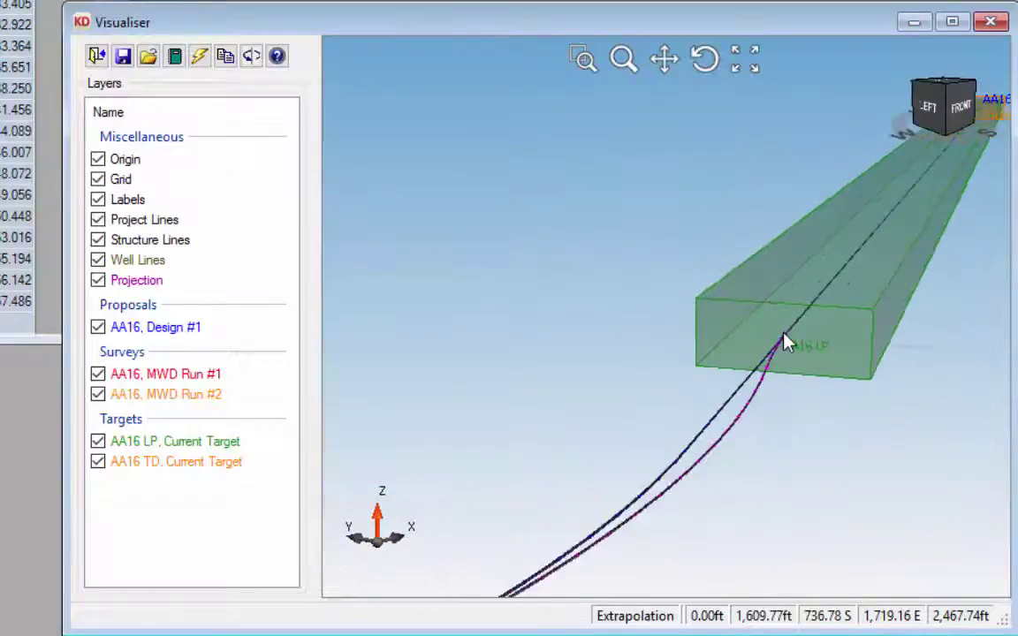
{"action": "left_click_drag", "start_coordinate": [783, 365], "coordinate": [783, 322]}
{"action": "scroll", "coordinate": [789, 361], "scroll_direction": "up", "scroll_amount": 2}
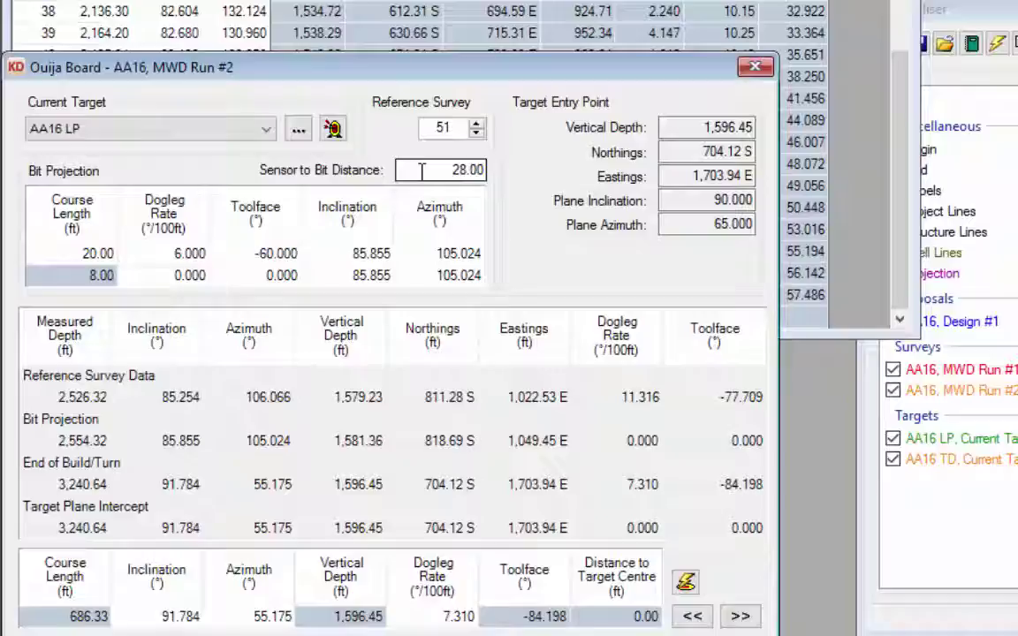
{"action": "left_click", "coordinate": [82, 256]}
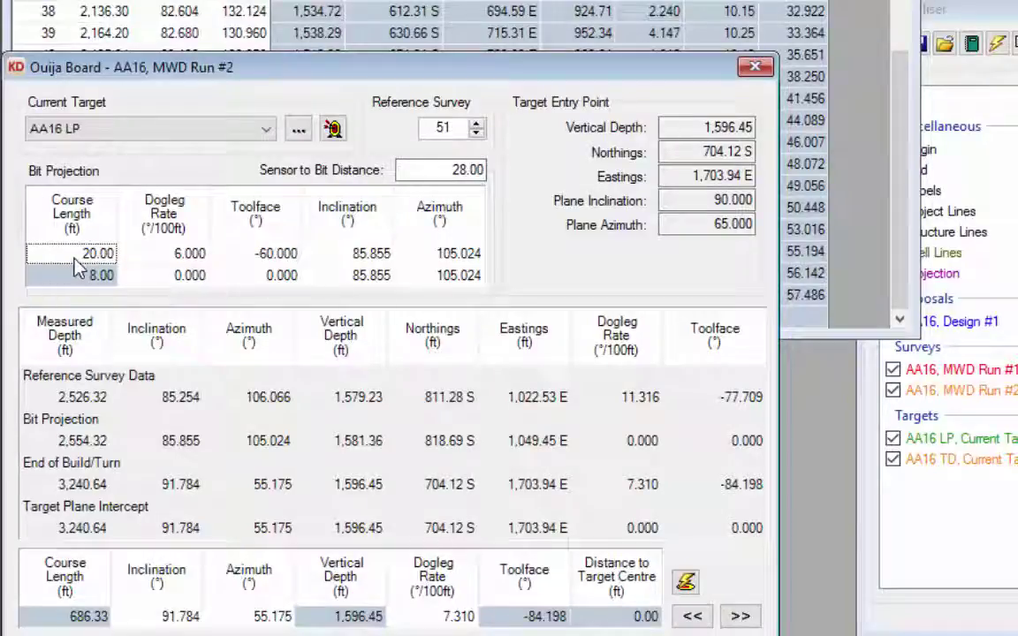
{"action": "left_click", "coordinate": [86, 282]}
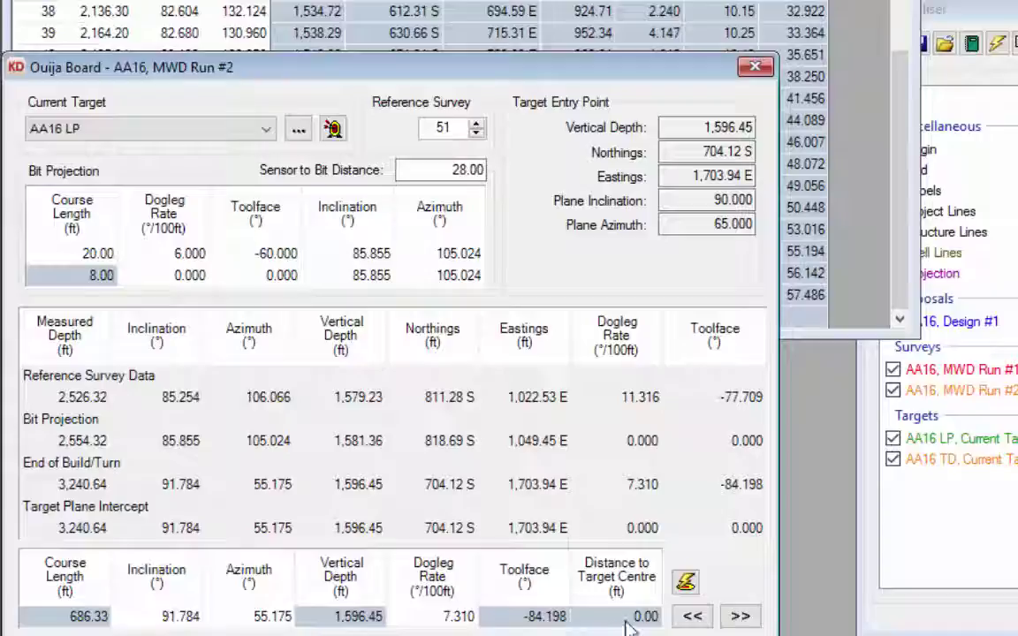
{"action": "key", "text": "Tab"}
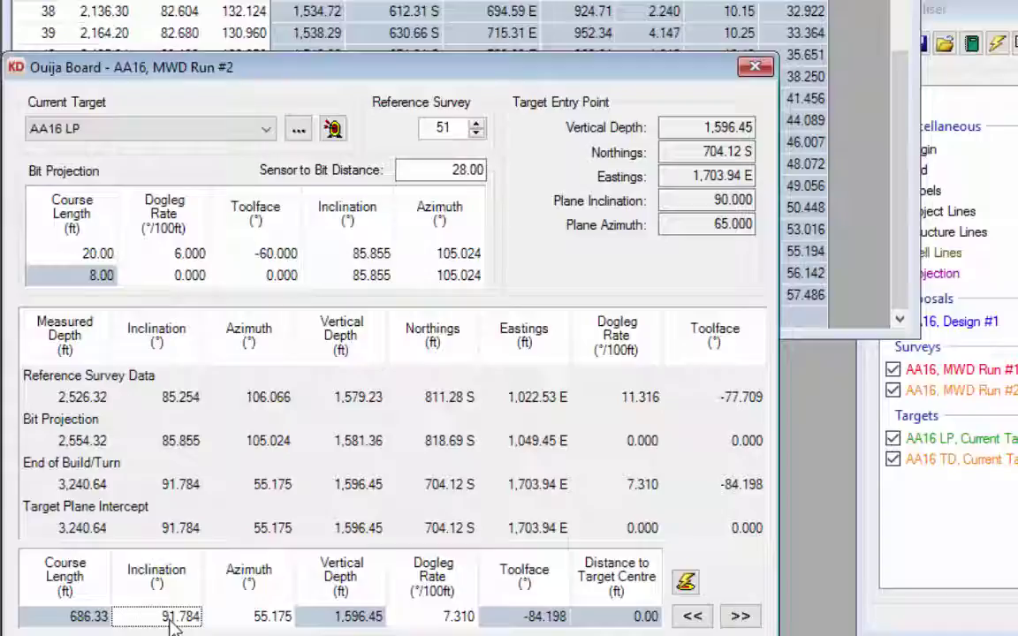
{"action": "left_click", "coordinate": [270, 621]}
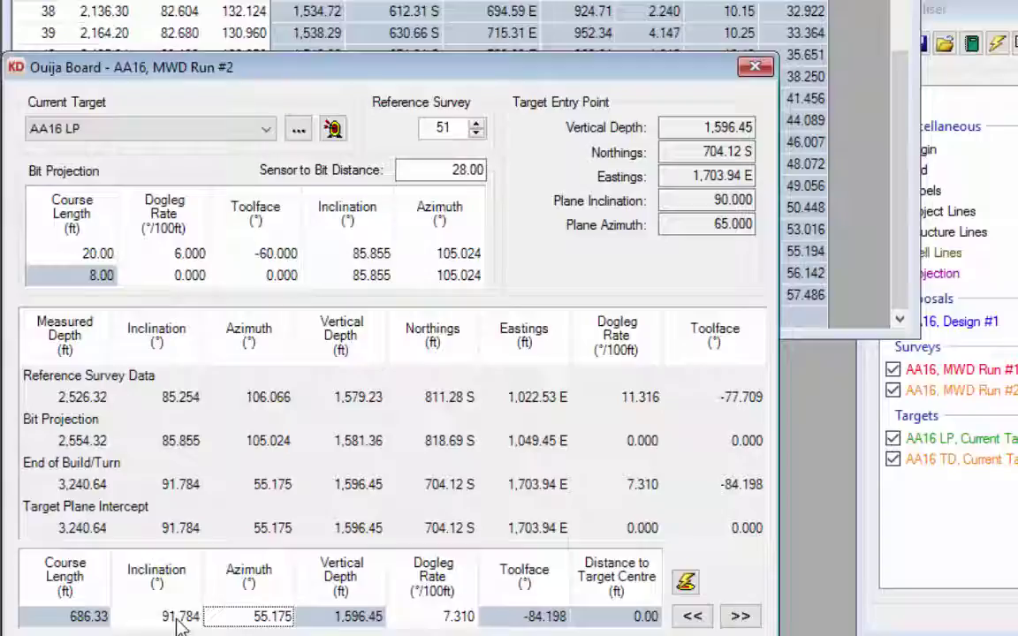
{"action": "left_click", "coordinate": [698, 225]}
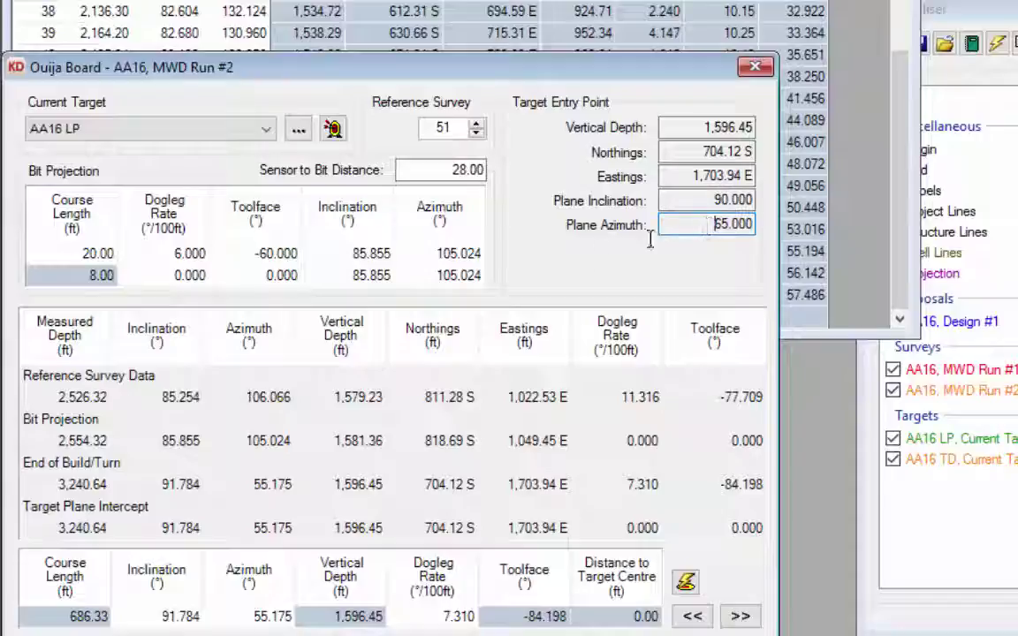
Set the correction to 90° inclination and 65° azimuth, giving a 550 ft course landing 12.57 ft off centre
{"action": "left_click", "coordinate": [176, 622]}
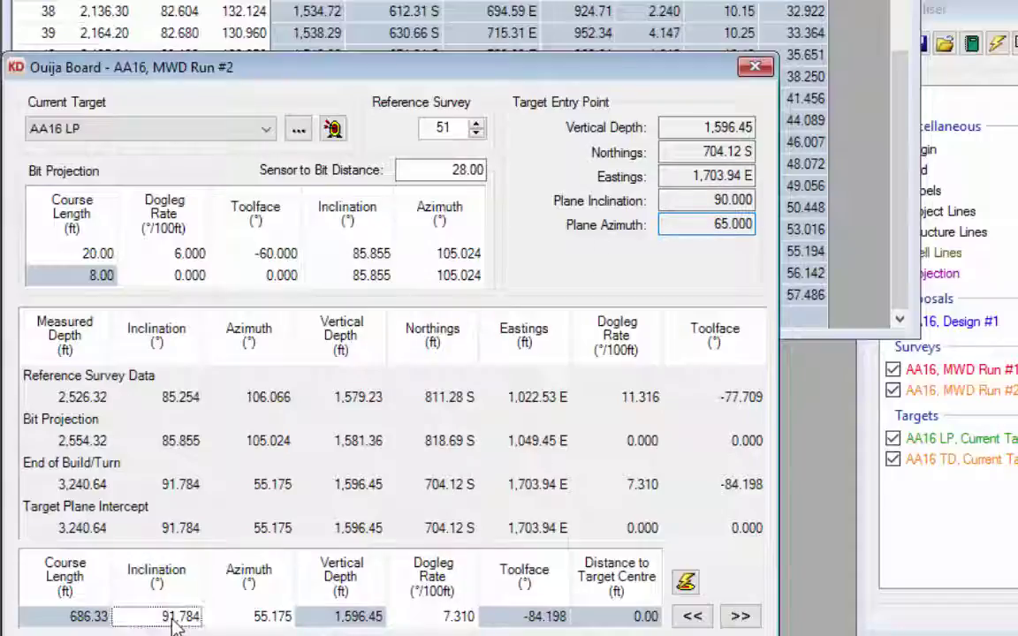
{"action": "key", "text": "BackSpace"}
{"action": "type", "text": "90"}
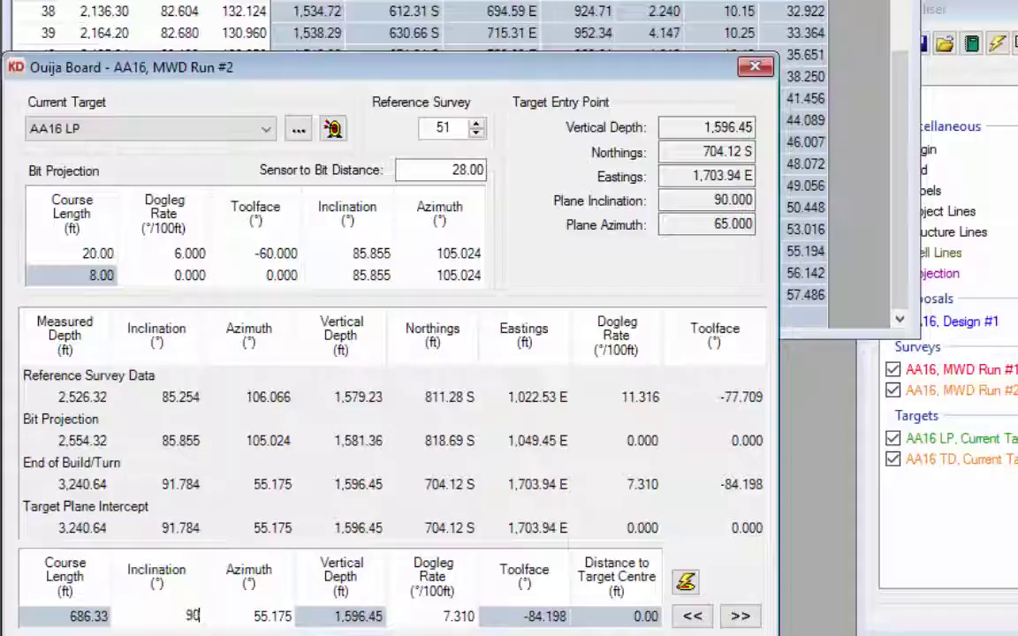
{"action": "key", "text": "Return"}
{"action": "key", "text": "Tab"}
{"action": "type", "text": "65"}
{"action": "key", "text": "Return"}
{"action": "key", "text": "Tab"}
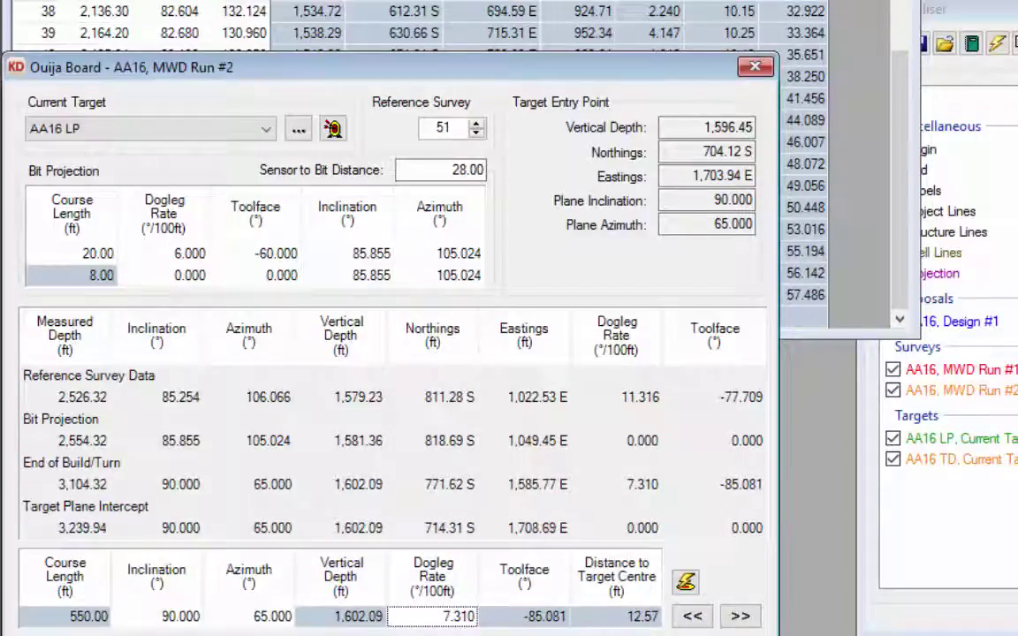
{"action": "left_click", "coordinate": [281, 618]}
{"action": "key", "text": "shift+Tab"}
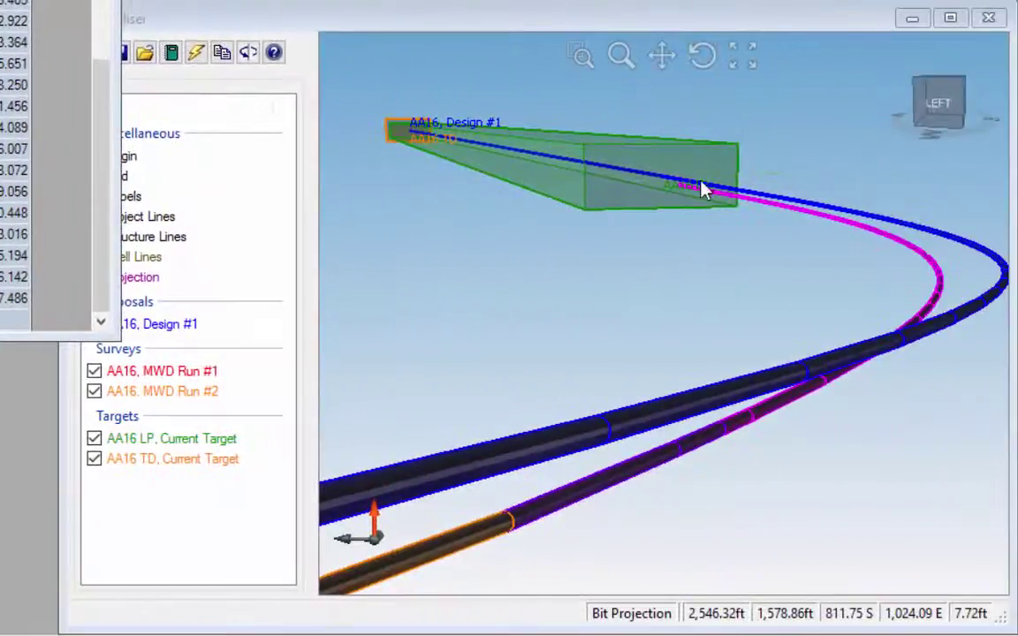
Orbit the Visualiser view toward the AA16 LP target box, then return to the Ouija Board
{"action": "left_click", "coordinate": [703, 188]}
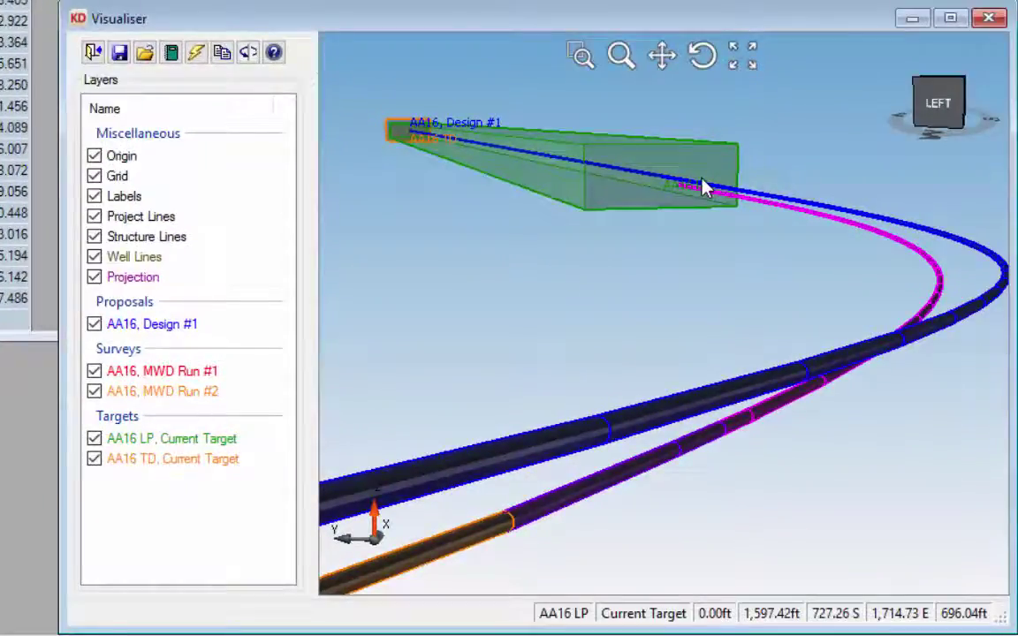
{"action": "left_click_drag", "start_coordinate": [703, 188], "coordinate": [652, 195]}
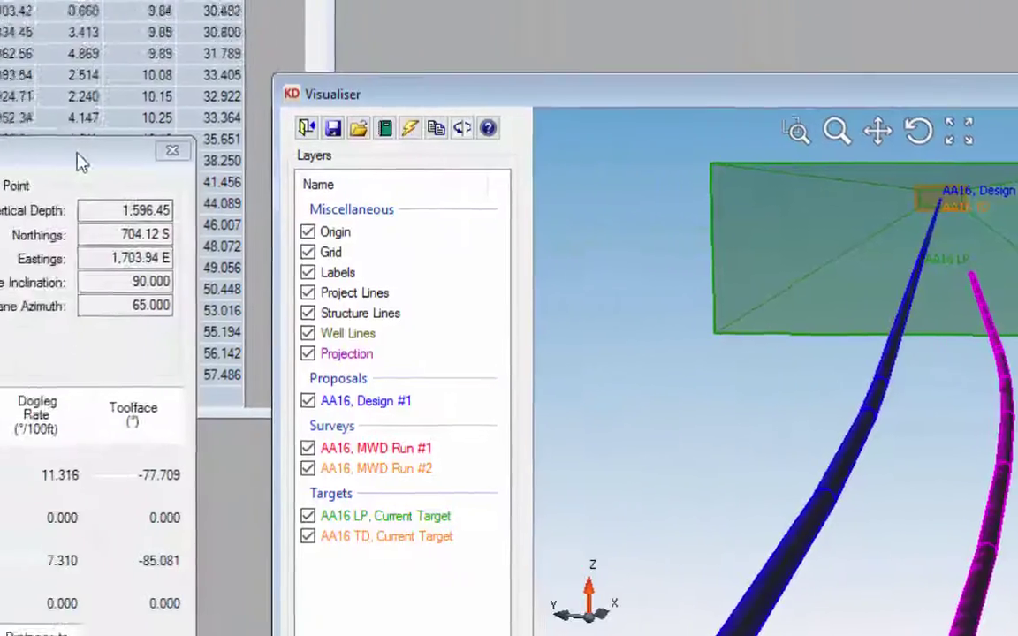
{"action": "left_click", "coordinate": [0, 88]}
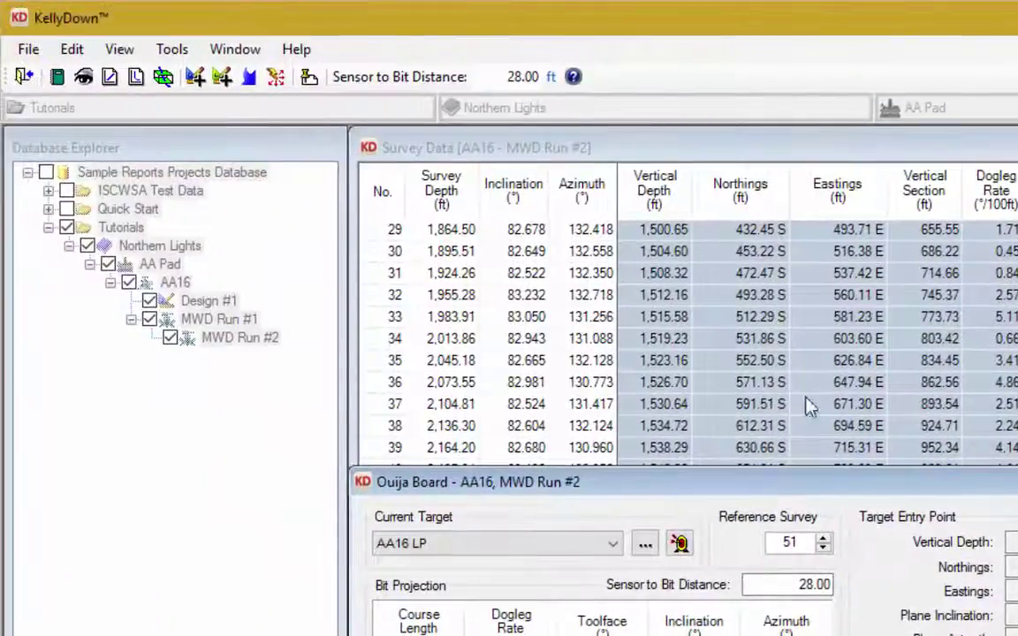
Show the projected landing point inside the AA16 LP target rectangle in Target Plane Simulation
{"action": "left_click", "coordinate": [83, 78]}
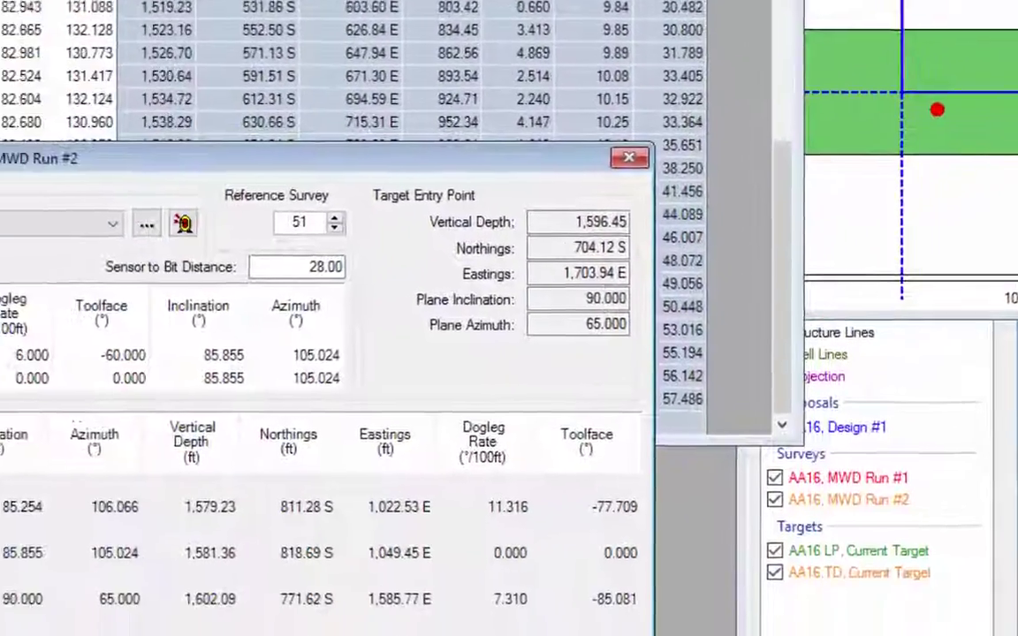
{"action": "left_click", "coordinate": [461, 617]}
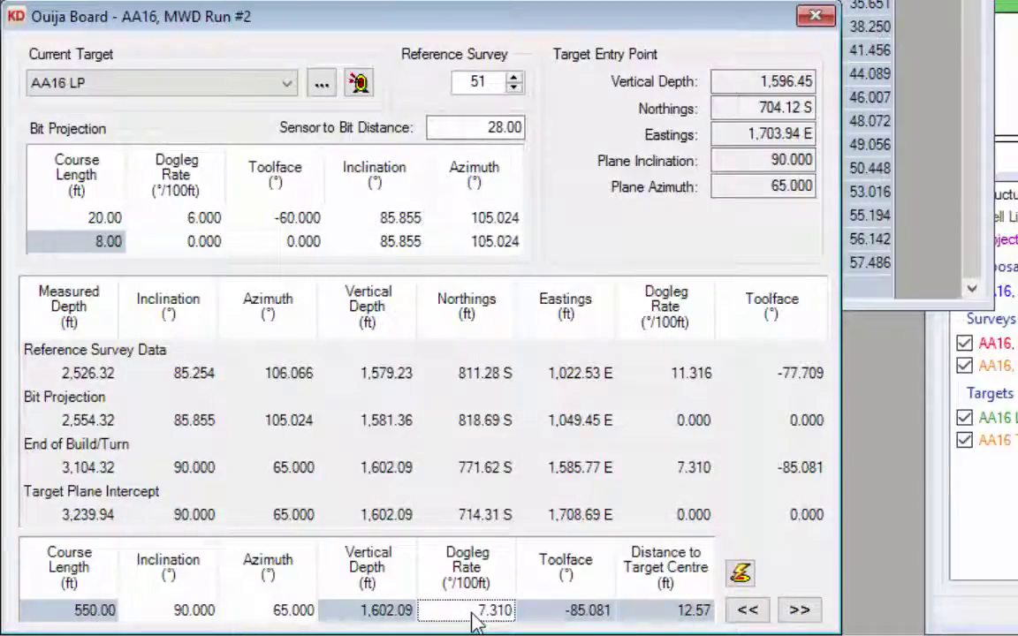
Enter an 8°/100ft dogleg rate and a 500 ft course length for the correction
{"action": "type", "text": "8"}
{"action": "key", "text": "Return"}
{"action": "key", "text": "Tab"}
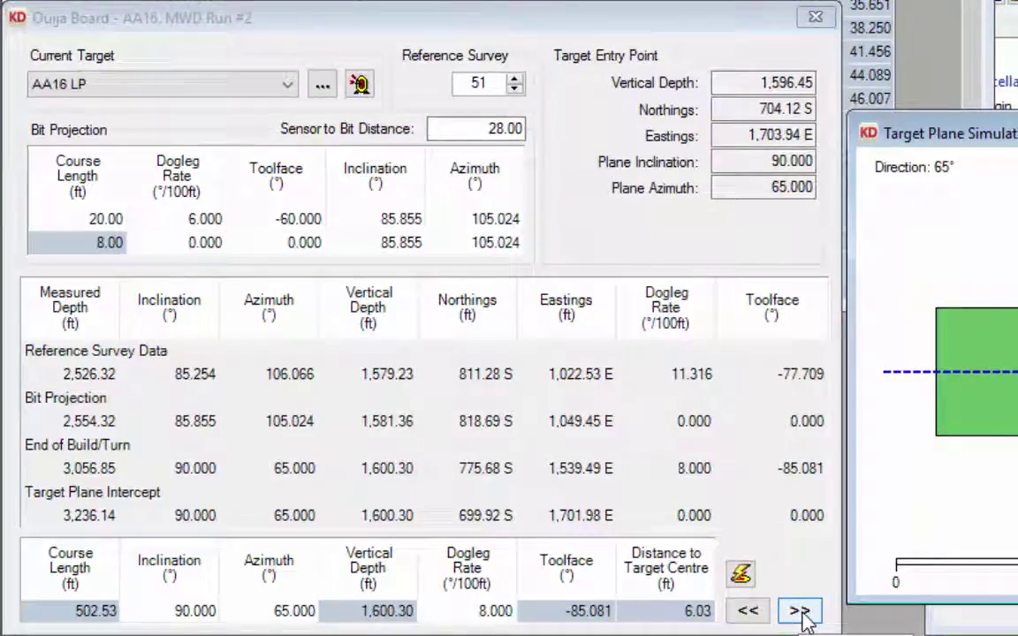
{"action": "left_click", "coordinate": [801, 612]}
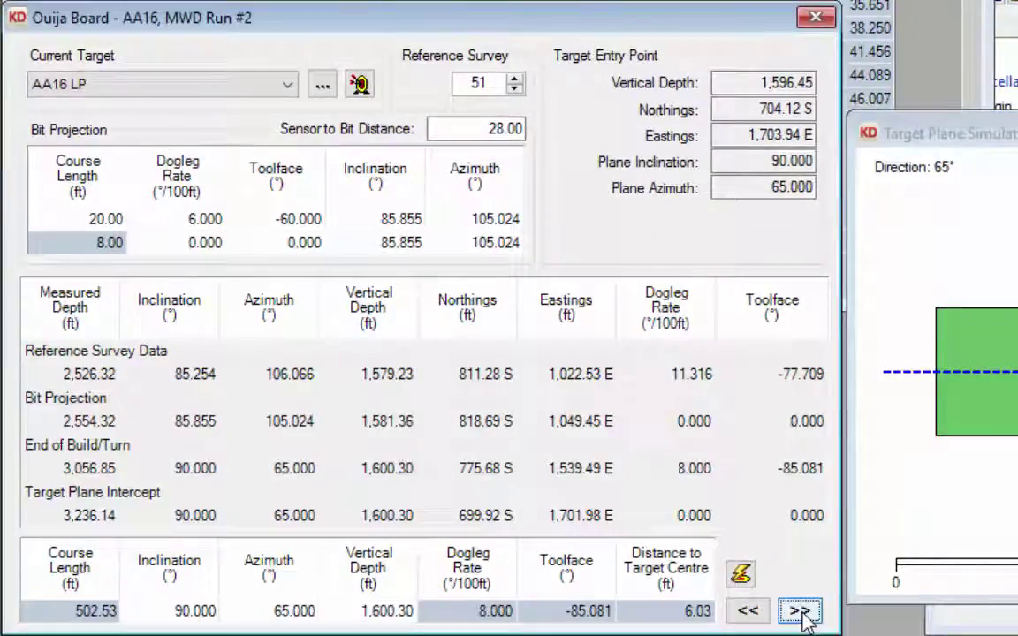
{"action": "left_click", "coordinate": [800, 611]}
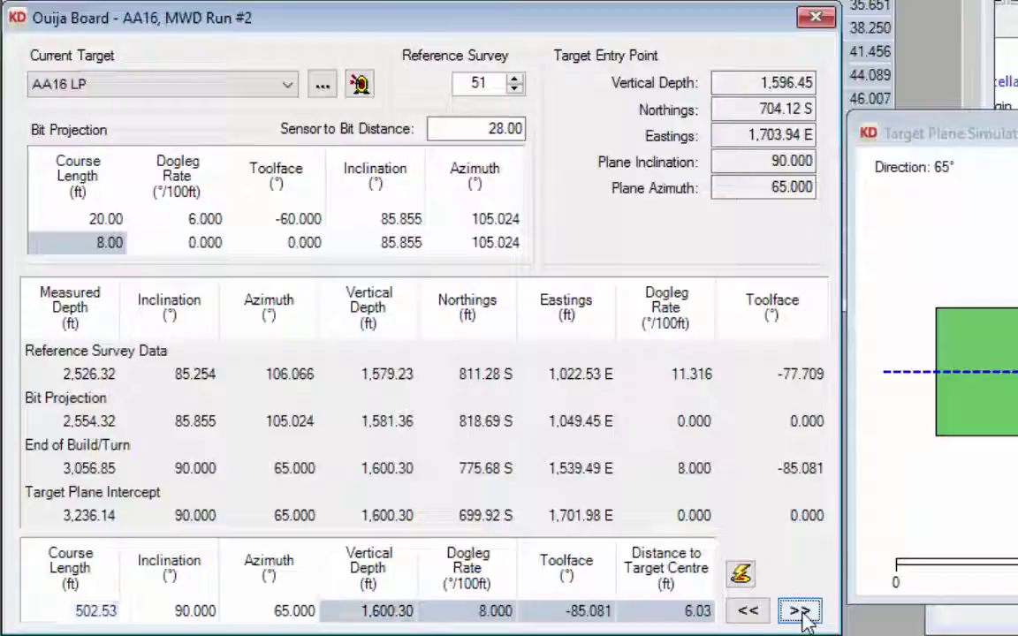
{"action": "double_click", "coordinate": [84, 609]}
{"action": "type", "text": "5"}
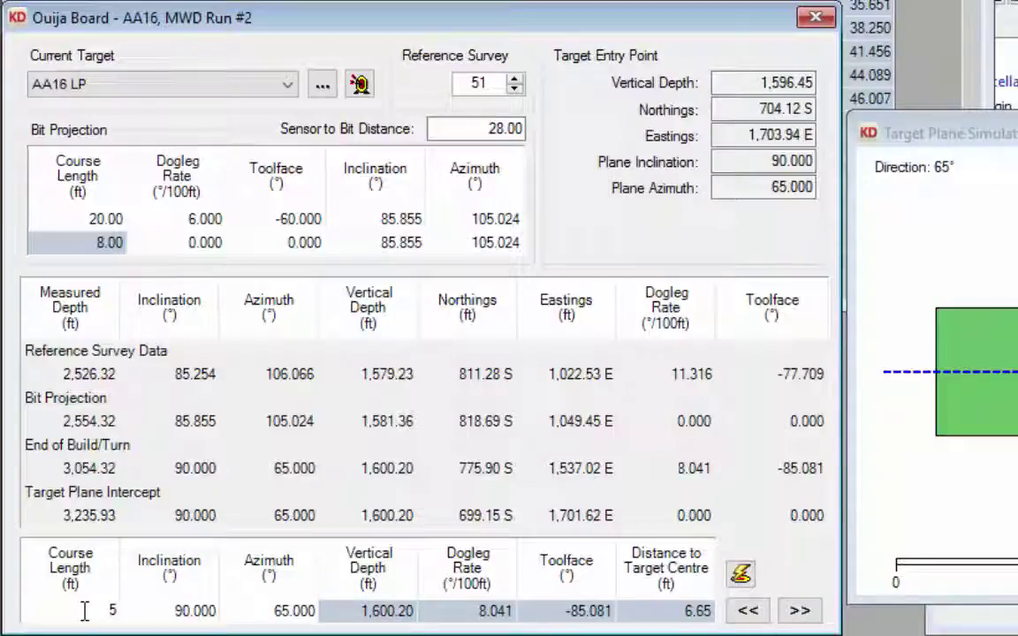
{"action": "type", "text": "00"}
{"action": "key", "text": "Tab"}
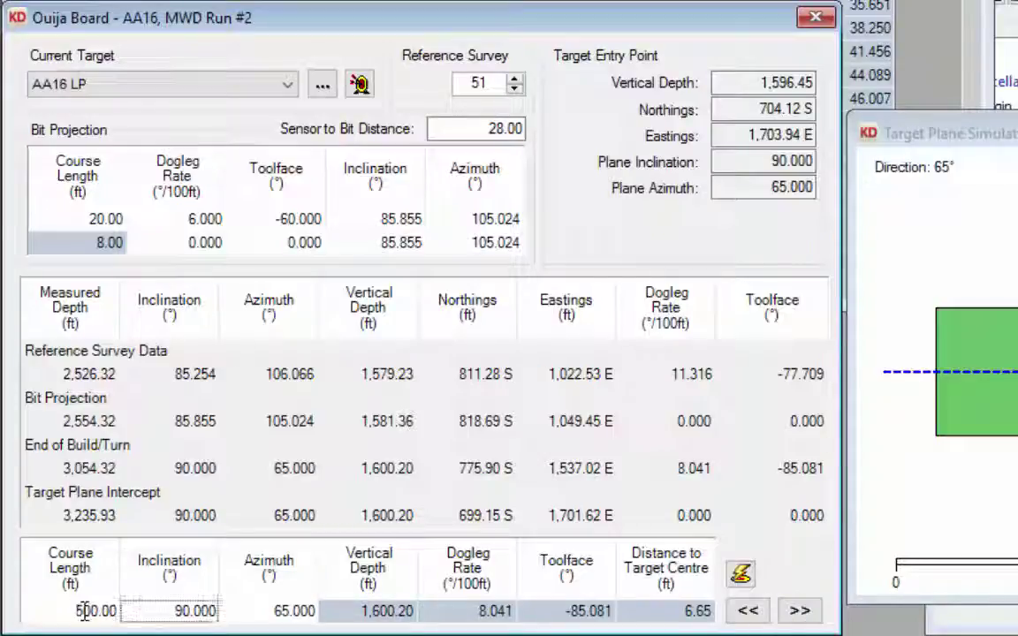
Cycle the calculated fields to solve 500 ft at 8.041°/100ft, landing 6.65 ft from centre
{"action": "left_click", "coordinate": [283, 612]}
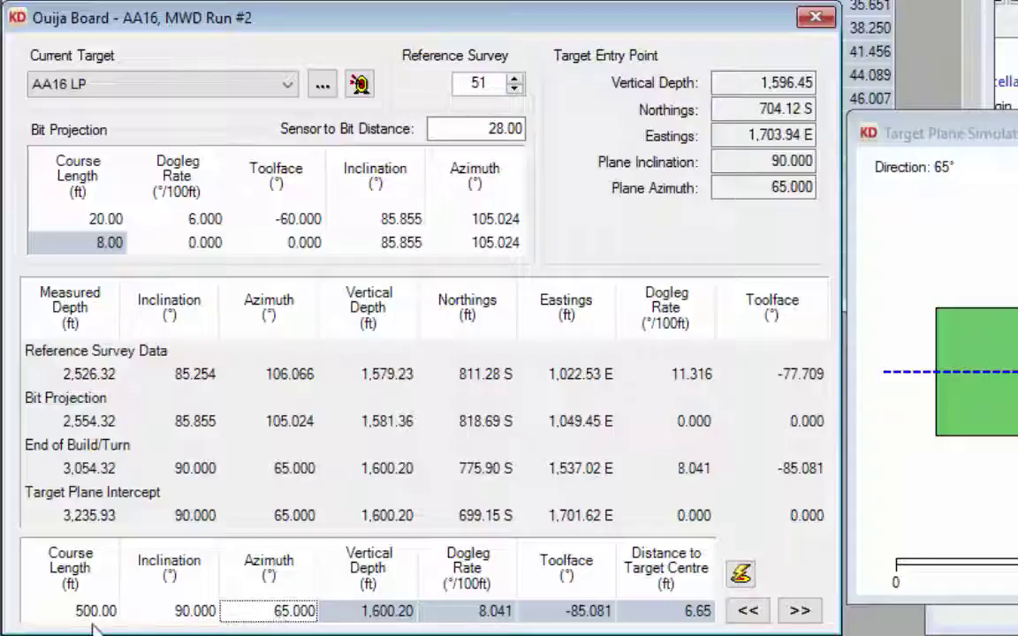
{"action": "left_click", "coordinate": [800, 612]}
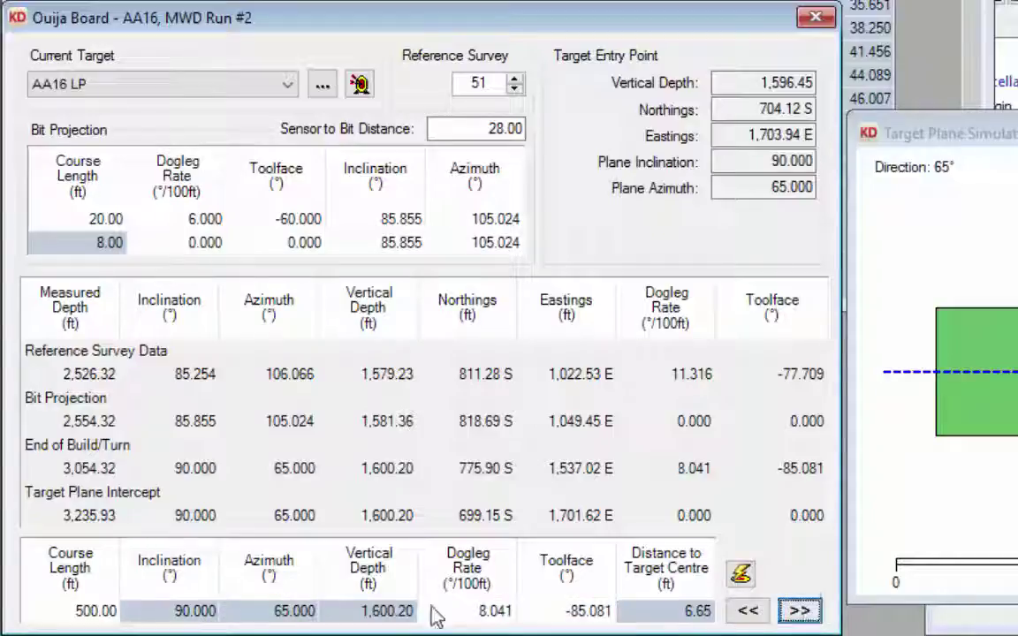
{"action": "left_click", "coordinate": [799, 611]}
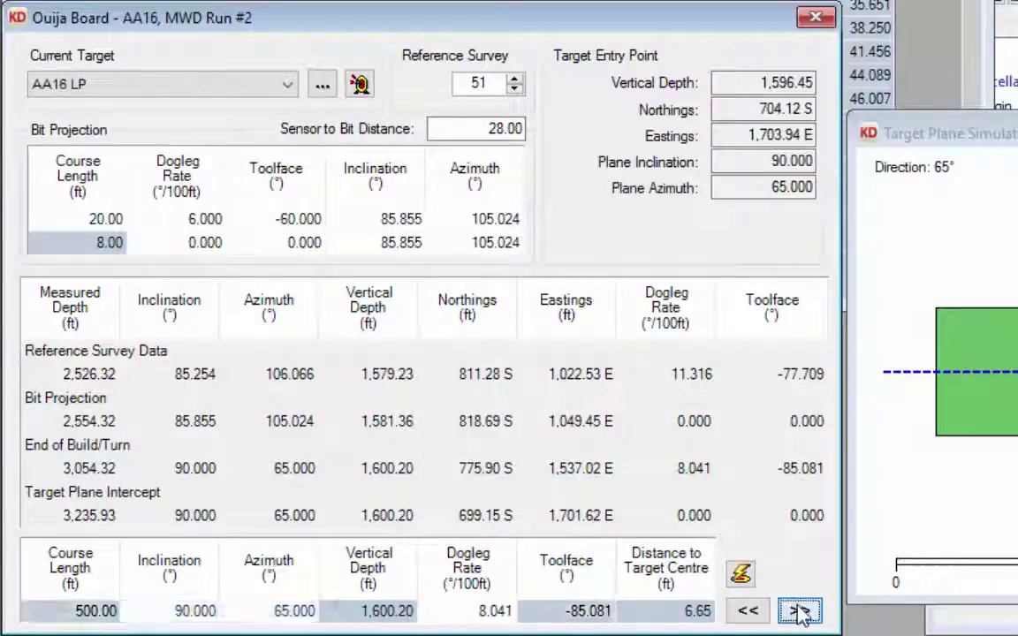
{"action": "left_click", "coordinate": [800, 612]}
{"action": "left_click", "coordinate": [374, 609]}
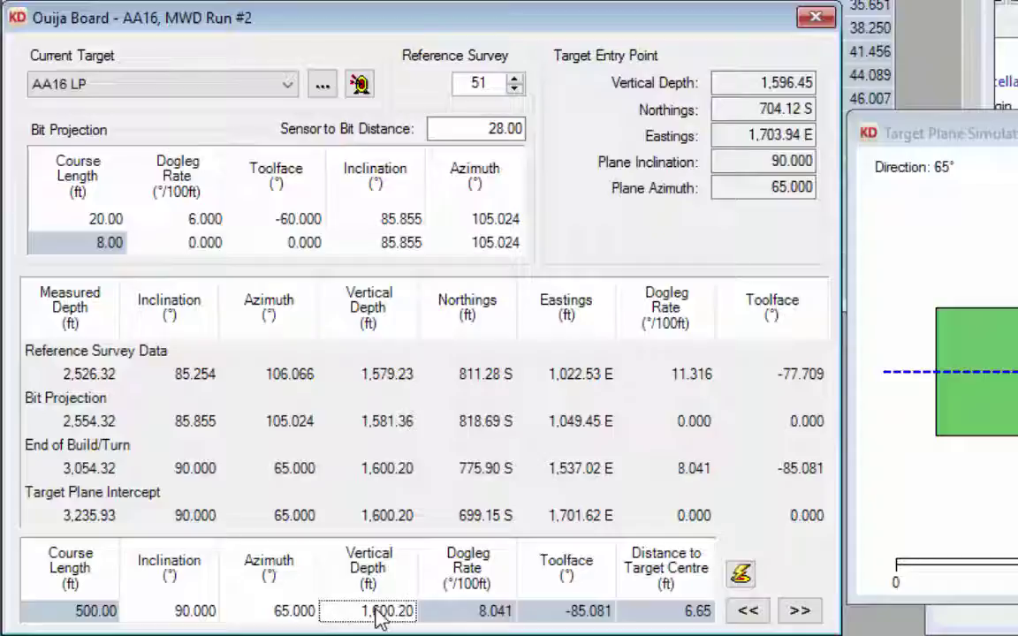
{"action": "left_click", "coordinate": [800, 612]}
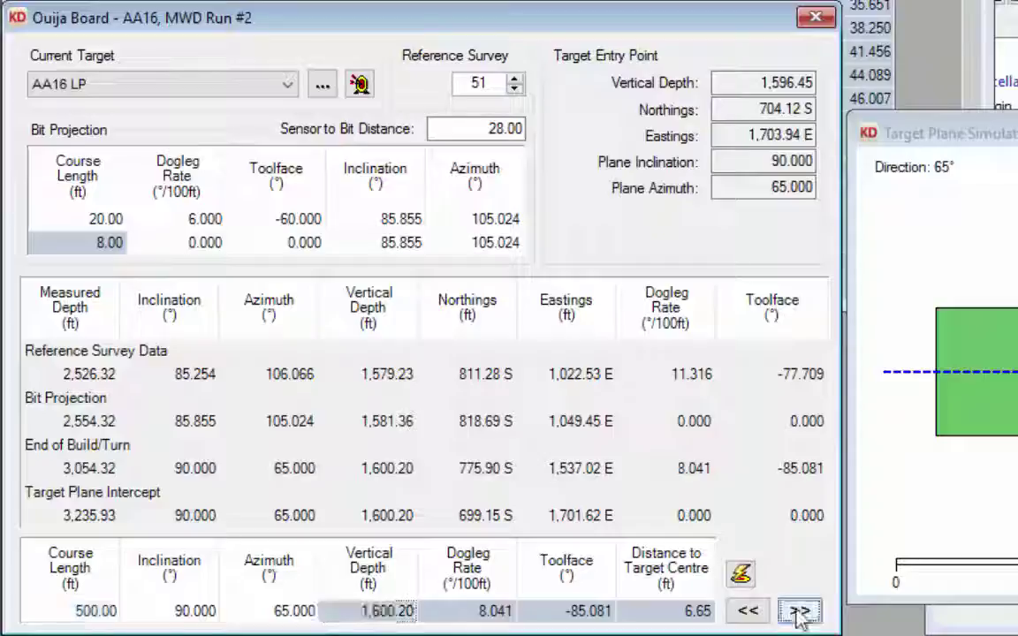
{"action": "left_click", "coordinate": [800, 611]}
{"action": "left_click", "coordinate": [799, 611]}
{"action": "left_click", "coordinate": [800, 612]}
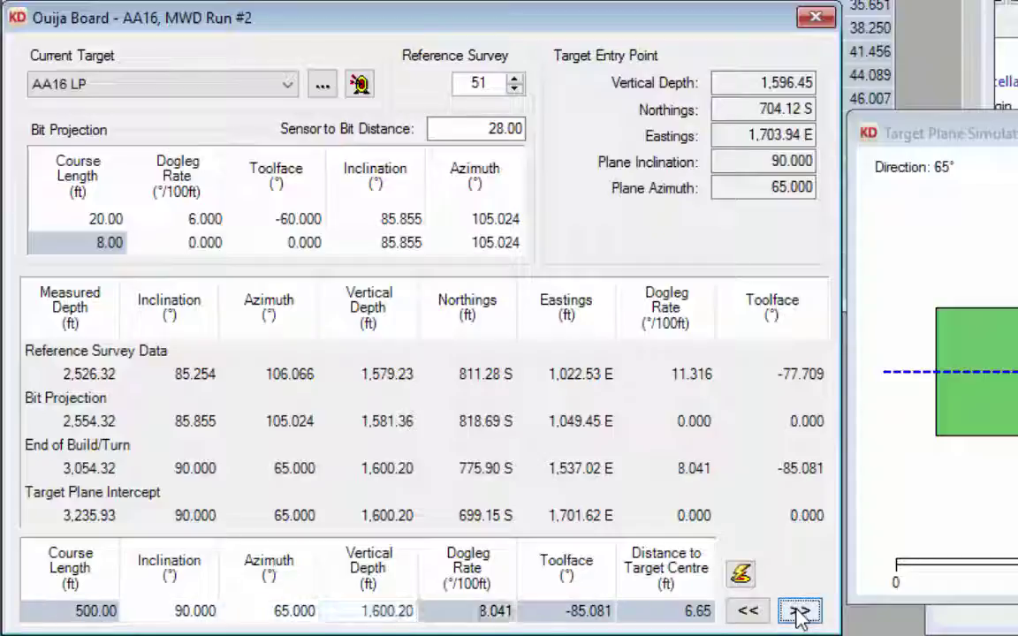
{"action": "left_click", "coordinate": [374, 617]}
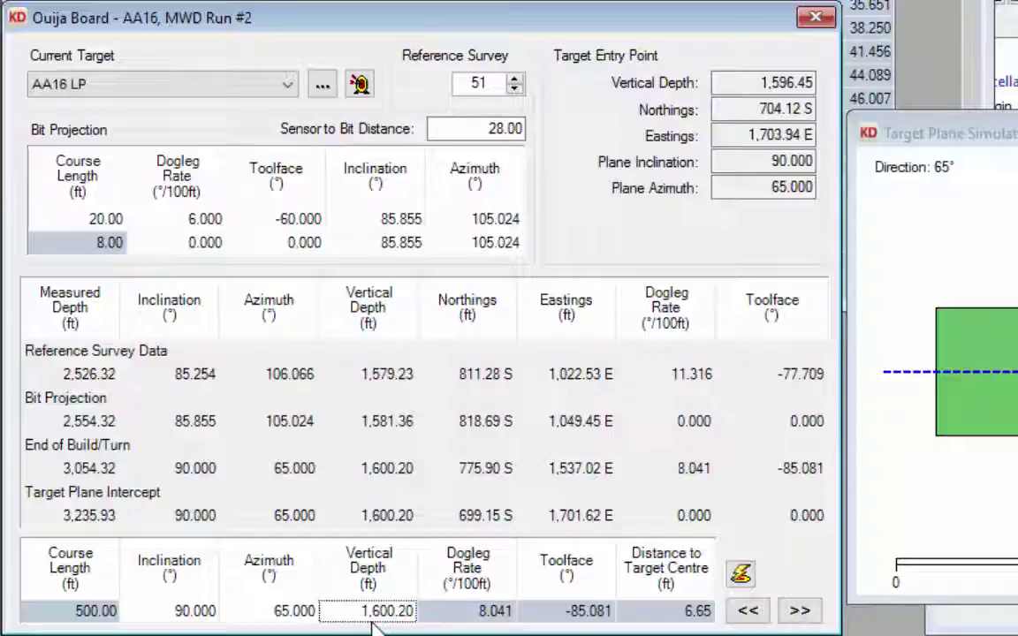
Enter 1,596.45 ft vertical depth, solving to 400.39 ft at 10.031°/100ft, 38.81 ft off centre
{"action": "type", "text": "1,596"}
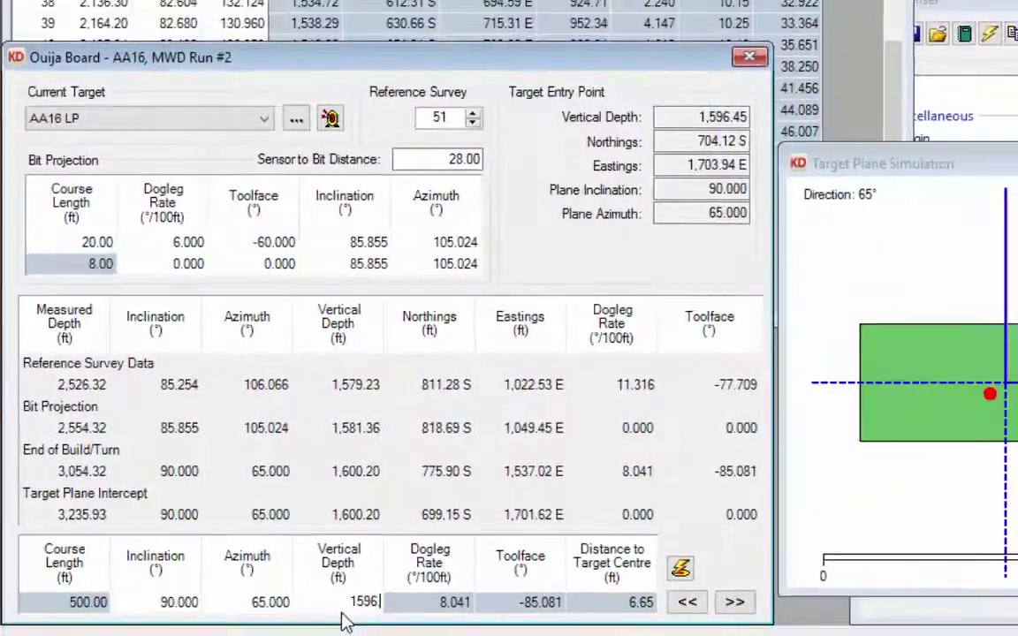
{"action": "type", "text": ".45"}
{"action": "left_click", "coordinate": [173, 603]}
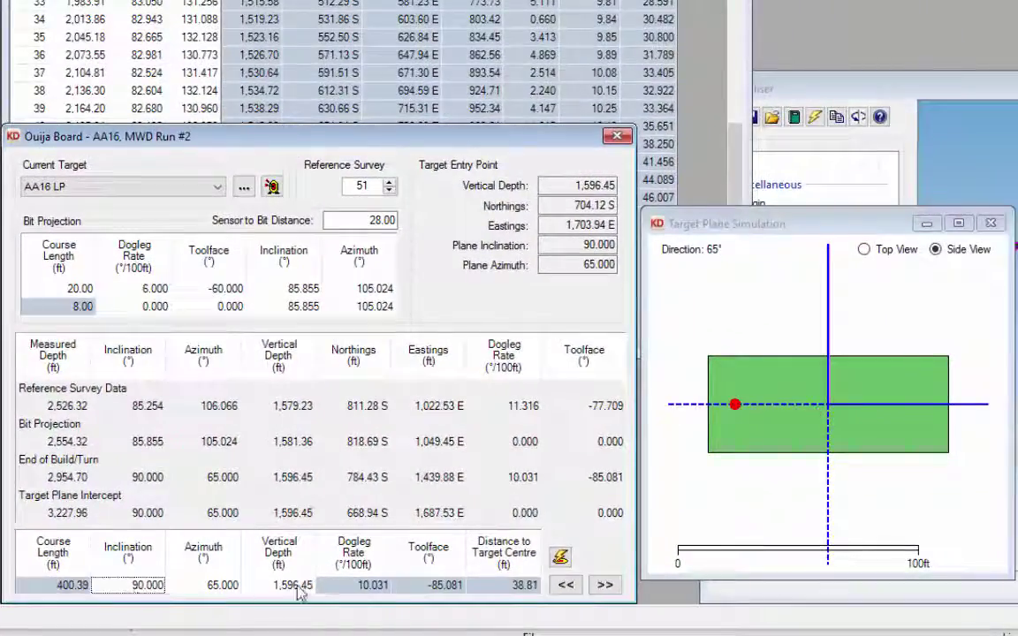